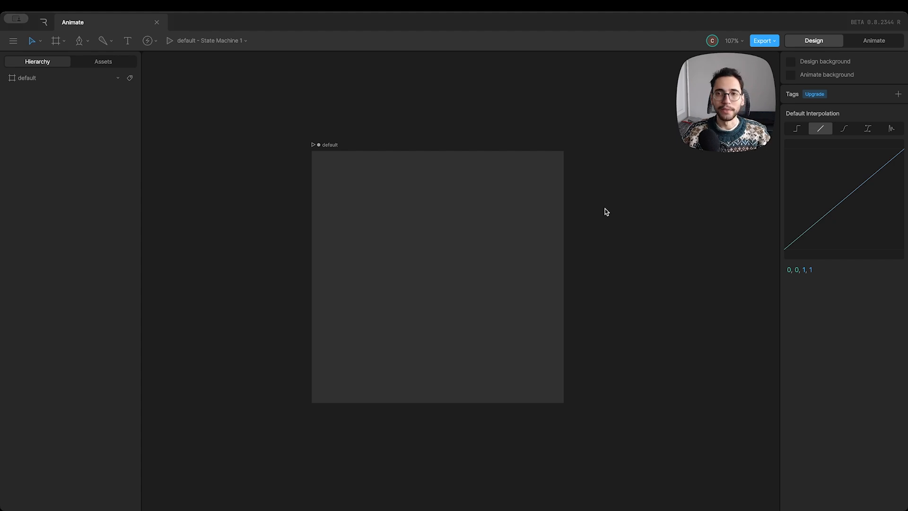
# - Switch the workspace to Animate mode, with the default artboard in view above the timeline area
pyautogui.moveTo(614, 239); pyautogui.dragTo(610, 233)
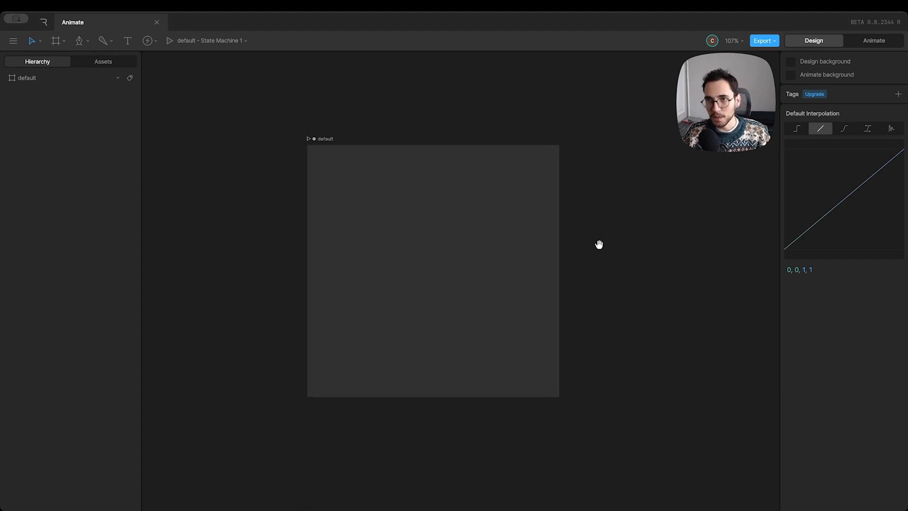
pyautogui.scroll(-1, 601, 240)
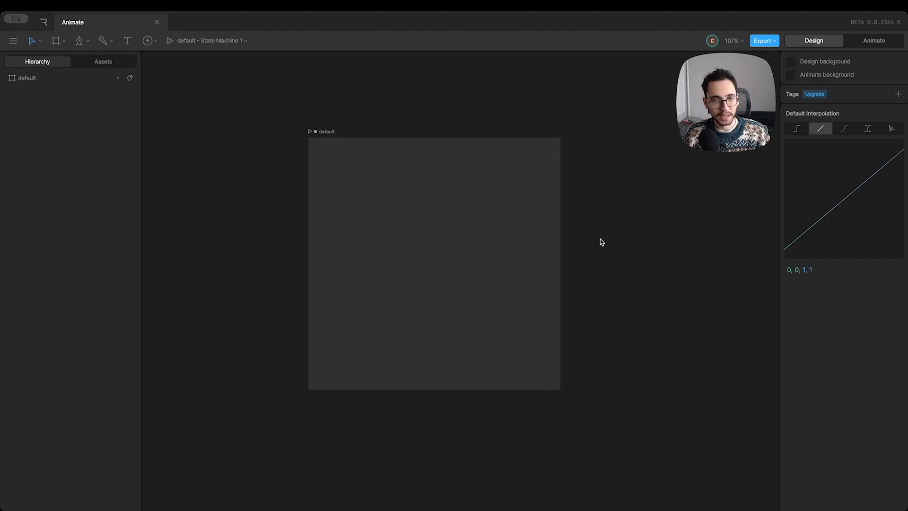
pyautogui.press('Tab')
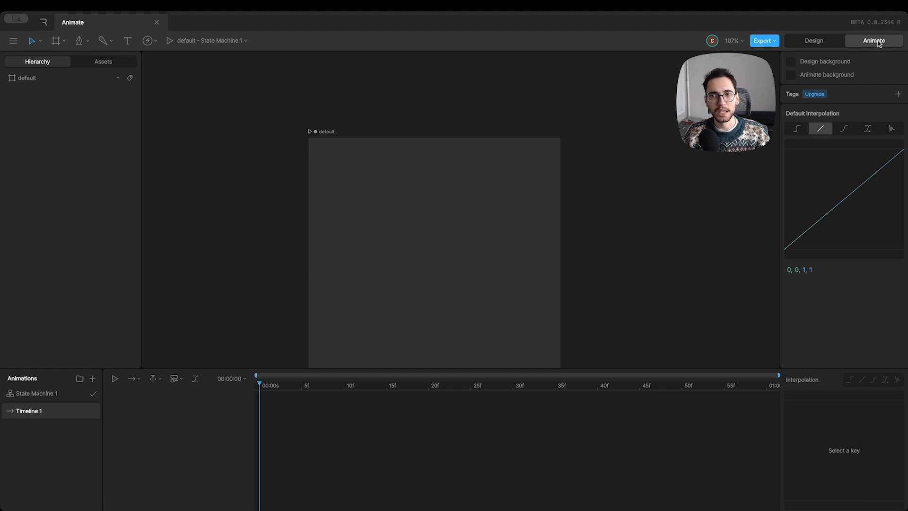
pyautogui.scroll(-1, 602, 251)
pyautogui.moveTo(601, 251); pyautogui.dragTo(601, 215)
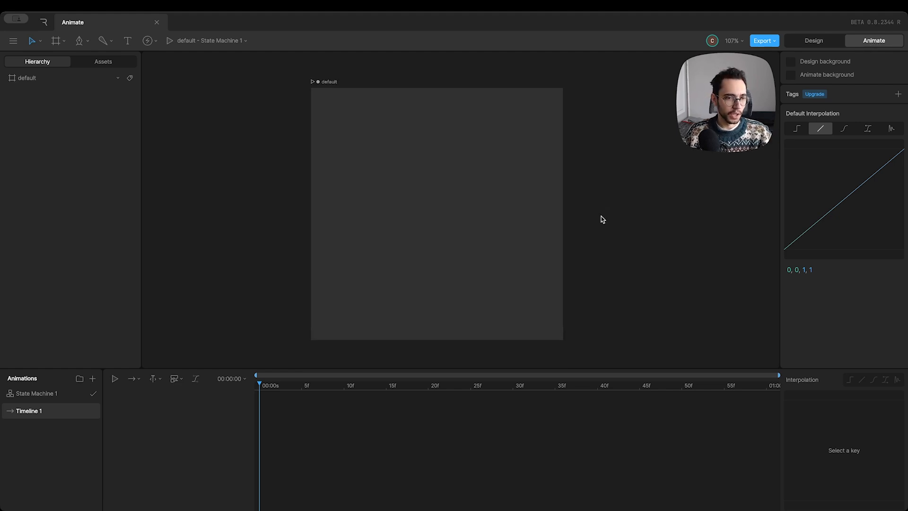
# - Open State Machine 1 and rearrange its graph so Timeline 1 sits beside Entry and Any State sits beside Exit
pyautogui.click(51, 393)
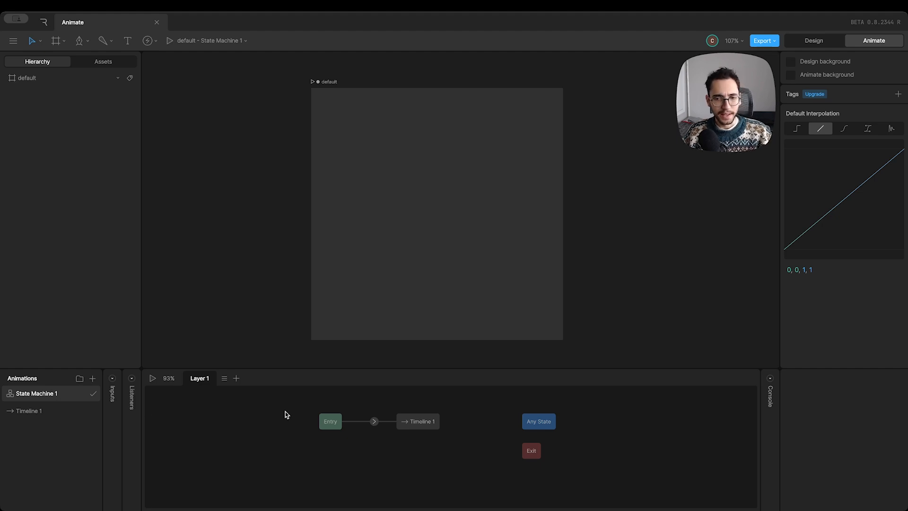
pyautogui.moveTo(283, 426); pyautogui.dragTo(294, 434)
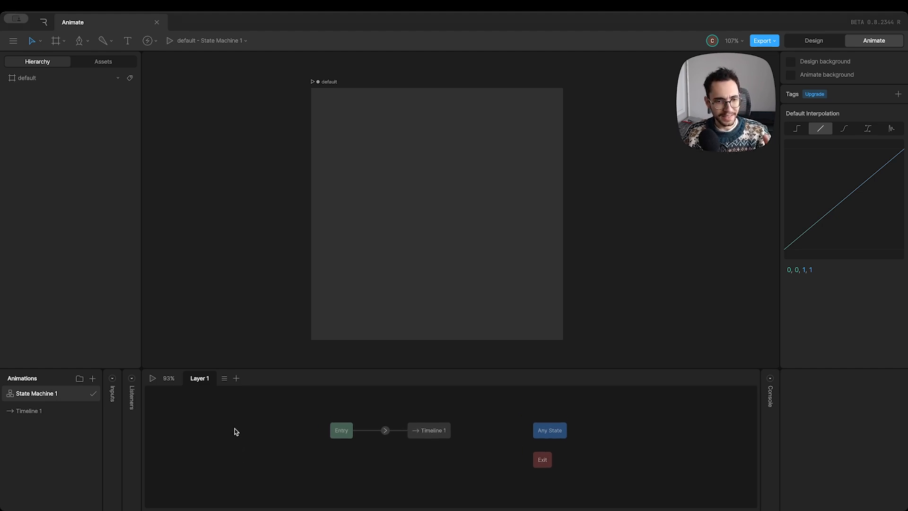
pyautogui.moveTo(428, 431); pyautogui.dragTo(351, 402)
pyautogui.moveTo(546, 430); pyautogui.dragTo(492, 402)
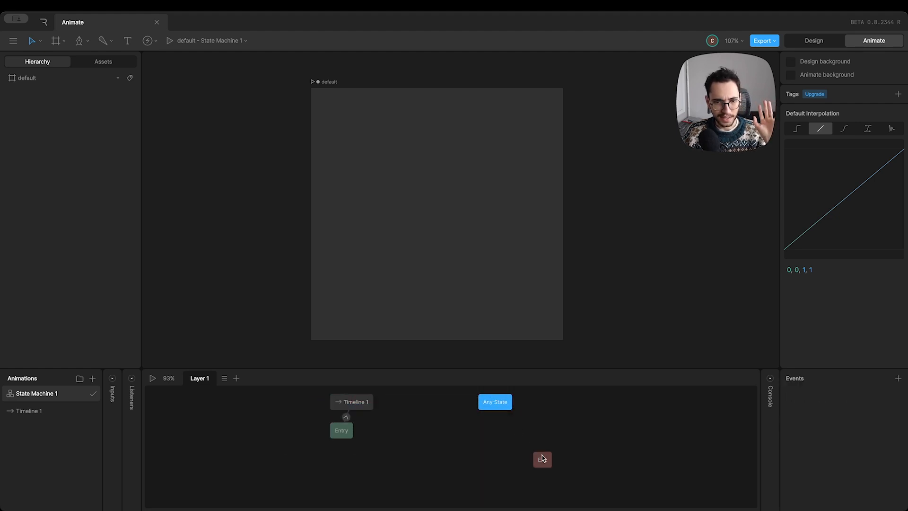
pyautogui.moveTo(541, 454); pyautogui.dragTo(531, 397)
pyautogui.moveTo(330, 435); pyautogui.dragTo(359, 469)
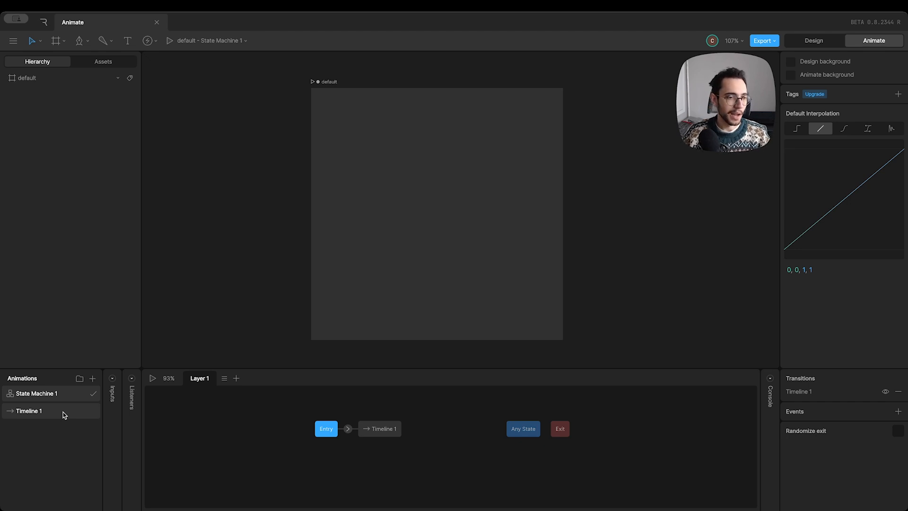
# - Open Timeline 1 and scrub the playhead to the one-second end and back toward the middle
pyautogui.click(48, 411)
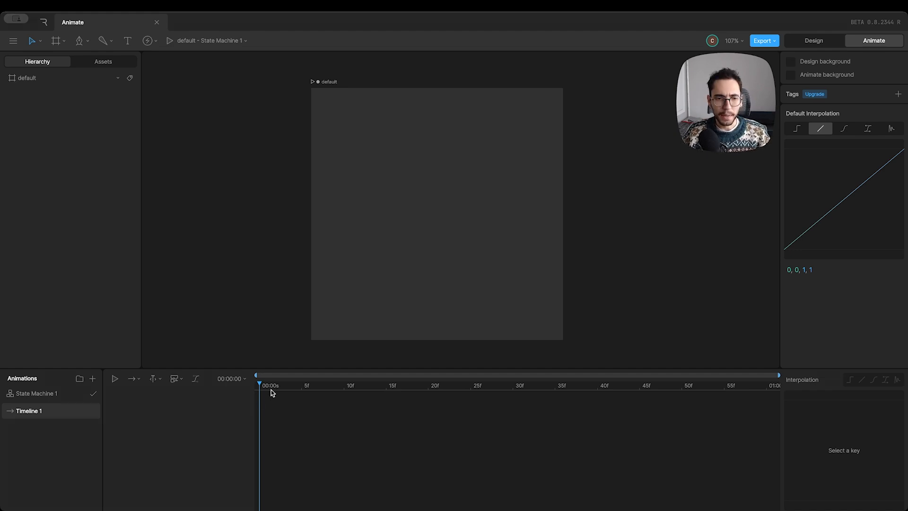
pyautogui.moveTo(261, 385); pyautogui.dragTo(777, 384)
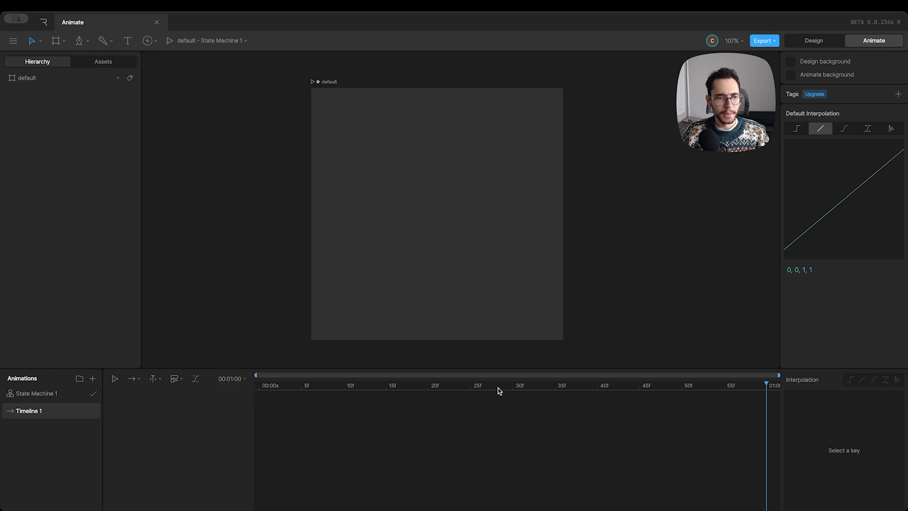
pyautogui.moveTo(767, 385); pyautogui.dragTo(494, 386)
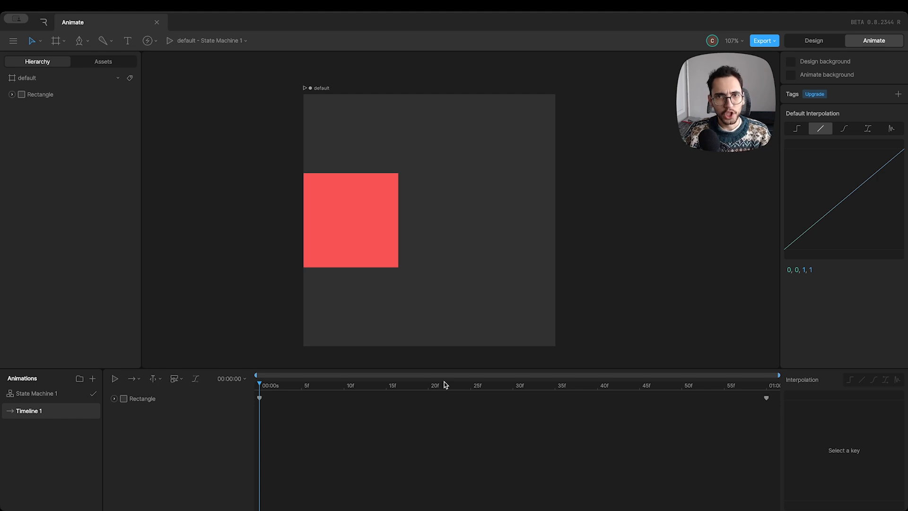
# - Inspect the Rectangle's timeline track and its keyframes at the start and at one second
pyautogui.click(142, 401)
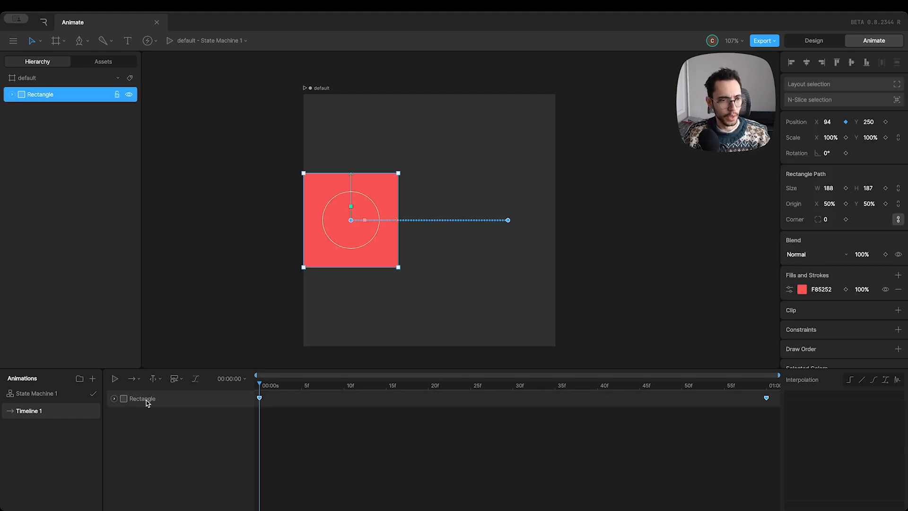
pyautogui.click(260, 402)
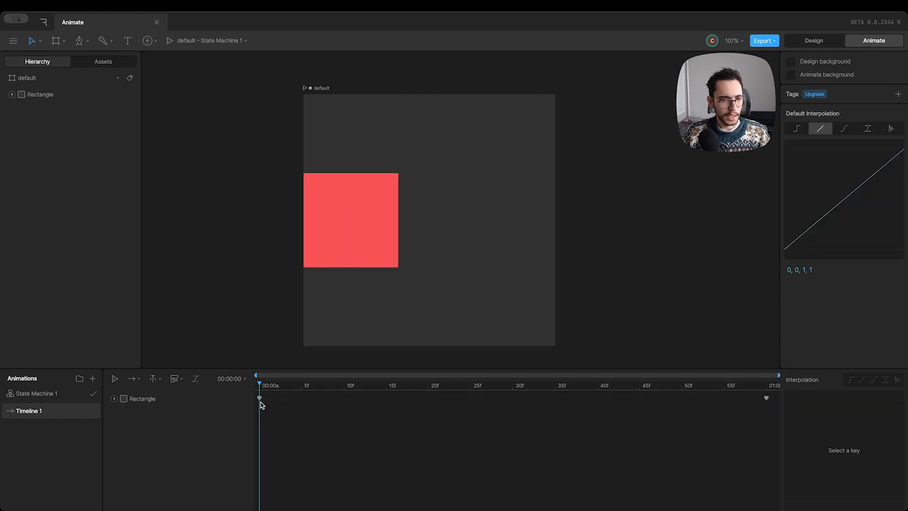
pyautogui.click(766, 398)
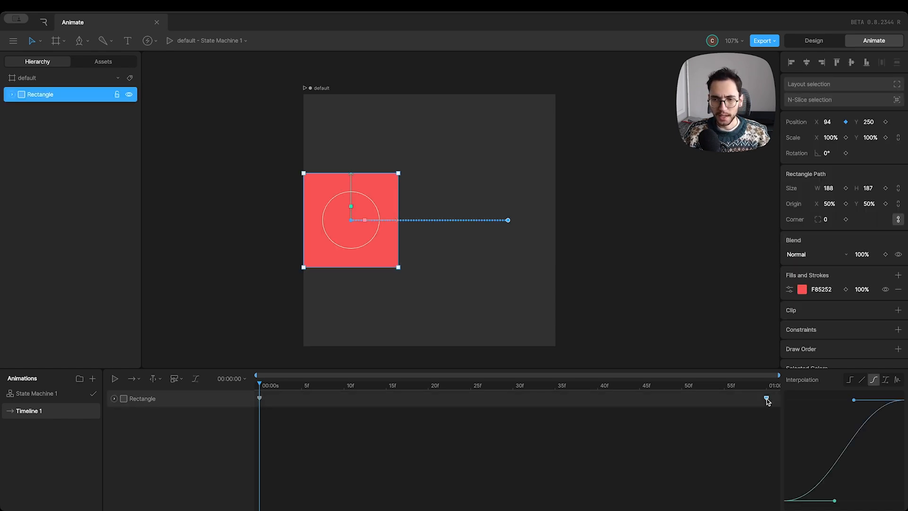
pyautogui.click(514, 422)
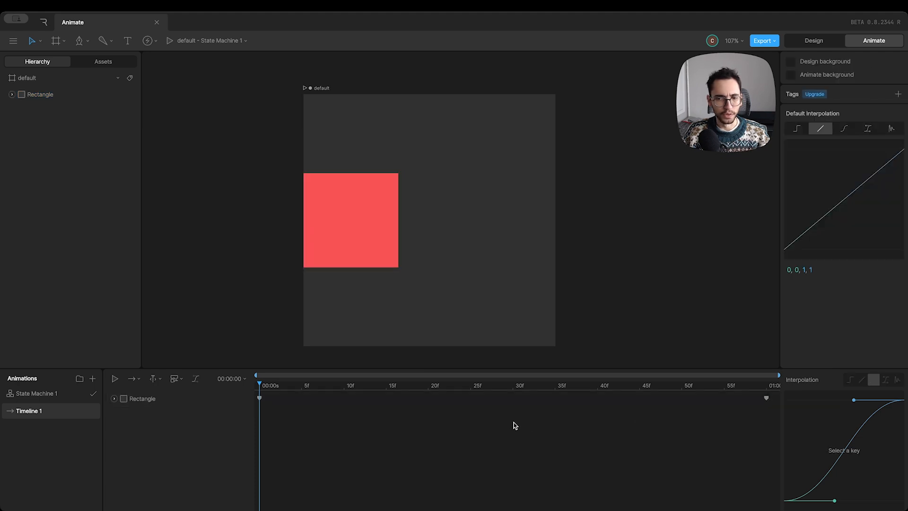
pyautogui.click(259, 399)
pyautogui.click(272, 416)
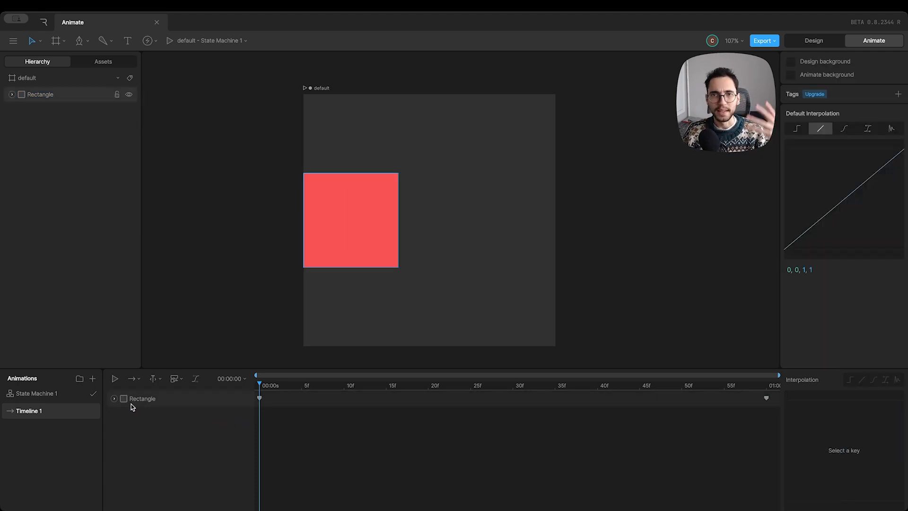
# - Play the Rectangle's movement on Timeline 1 several times, rewinding the playhead to frame 0 in between
pyautogui.click(118, 381)
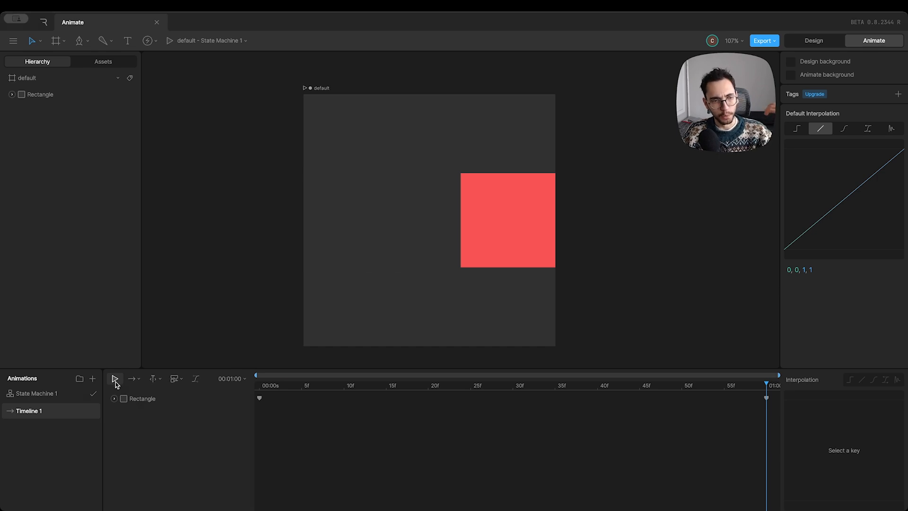
pyautogui.click(116, 380)
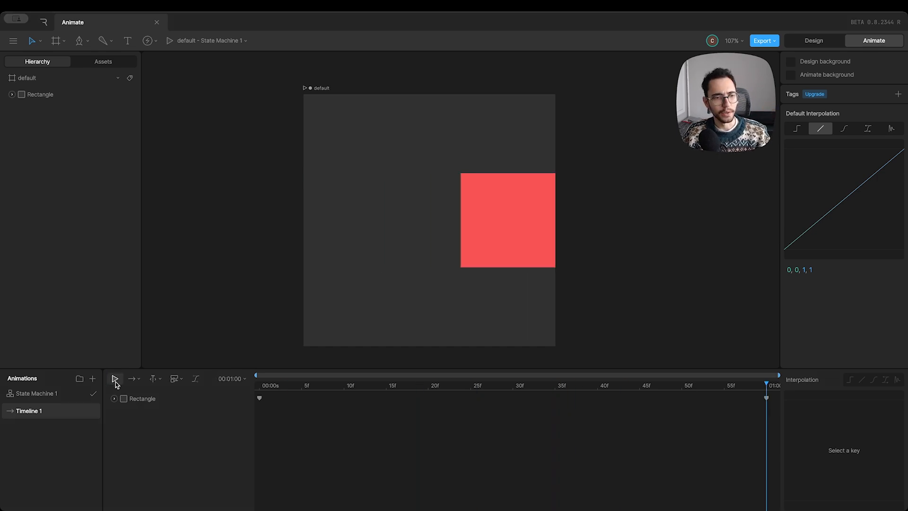
pyautogui.click(115, 380)
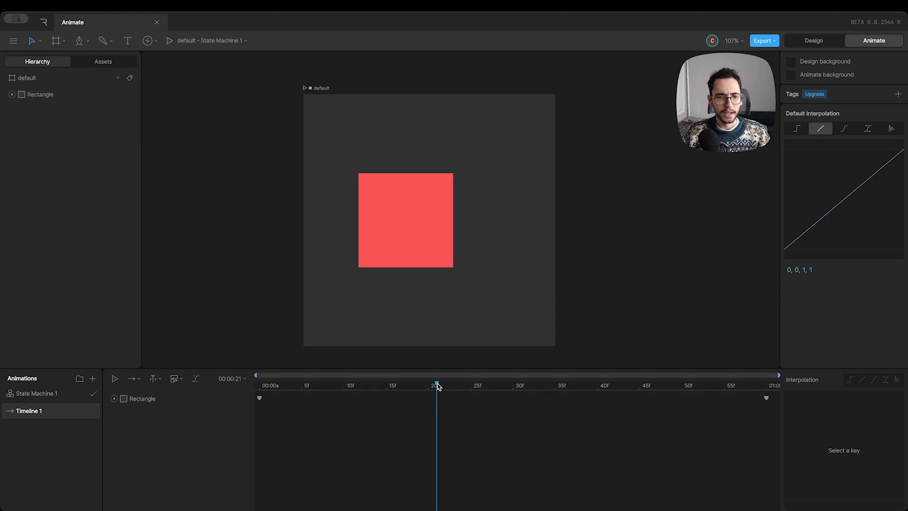
pyautogui.moveTo(436, 388); pyautogui.dragTo(243, 381)
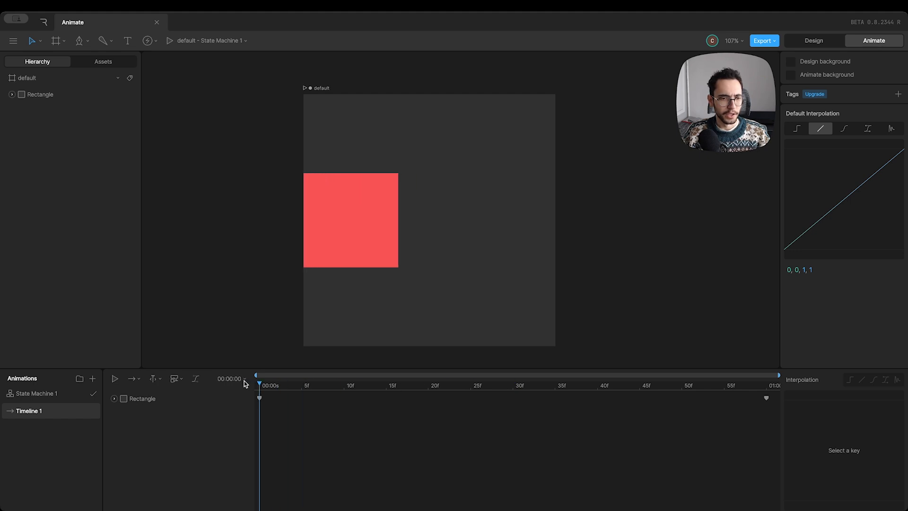
pyautogui.click(115, 378)
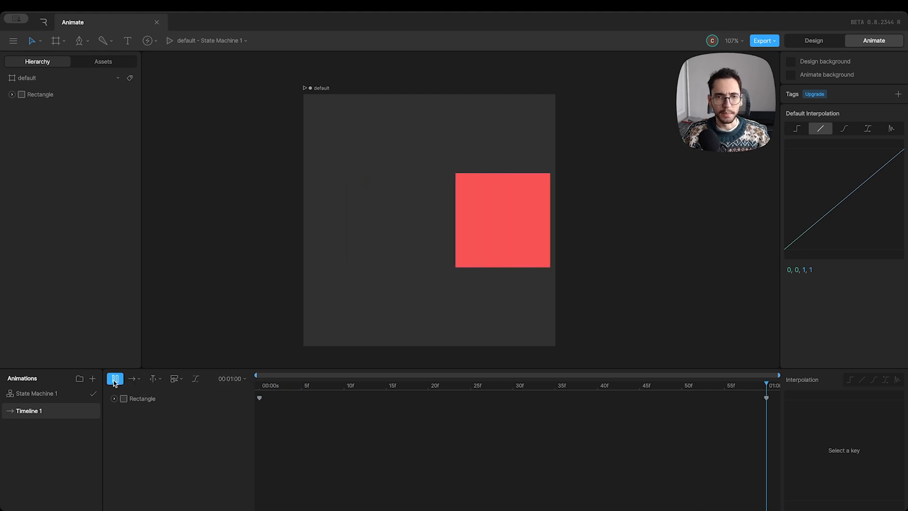
pyautogui.click(115, 378)
pyautogui.click(115, 378)
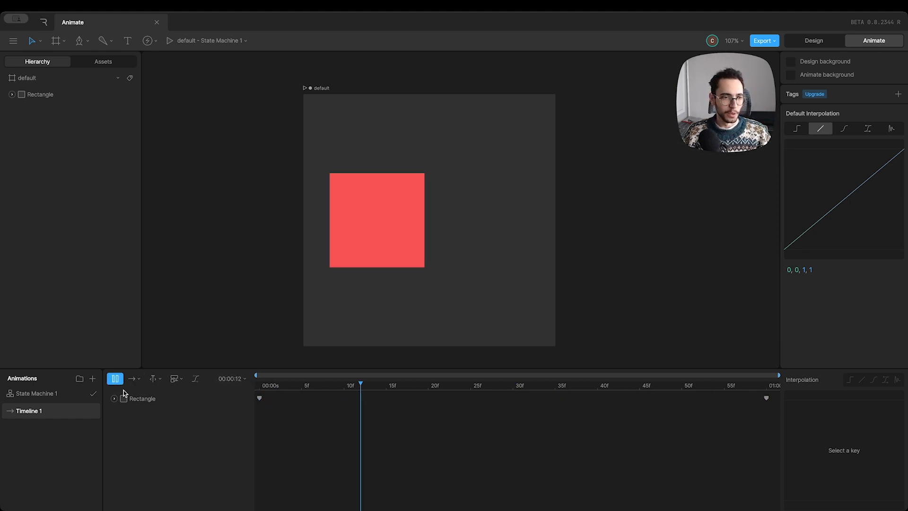
pyautogui.press('space')
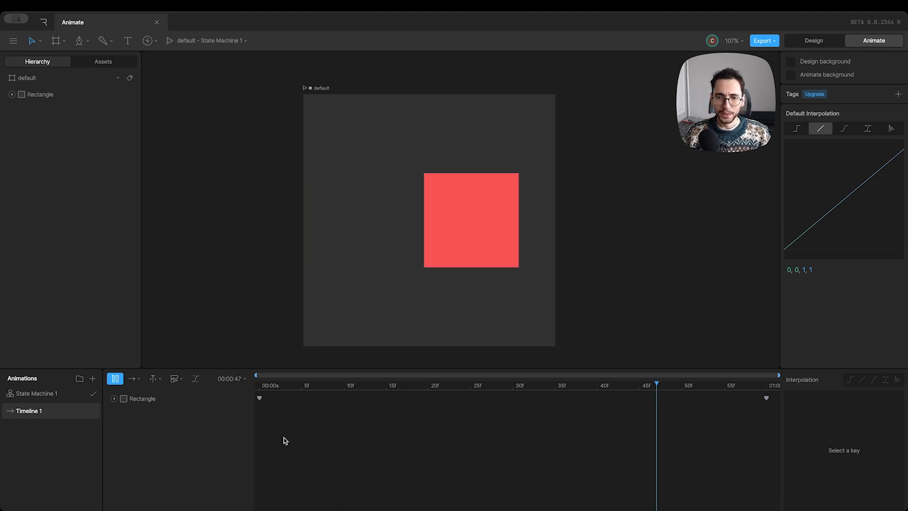
pyautogui.press('space')
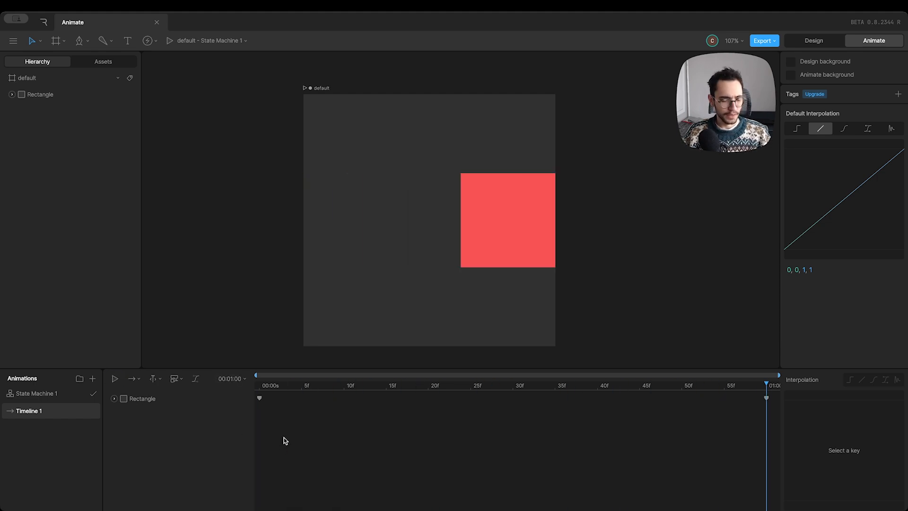
pyautogui.press('space')
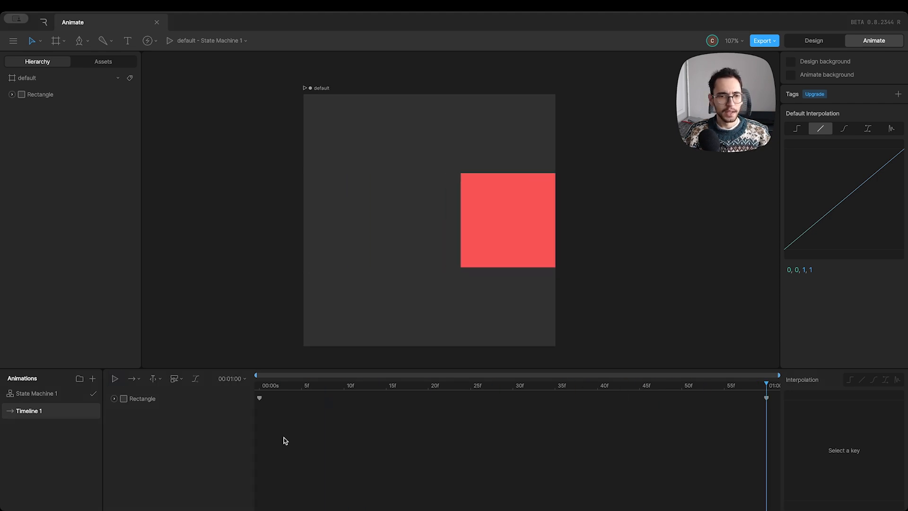
pyautogui.press('space')
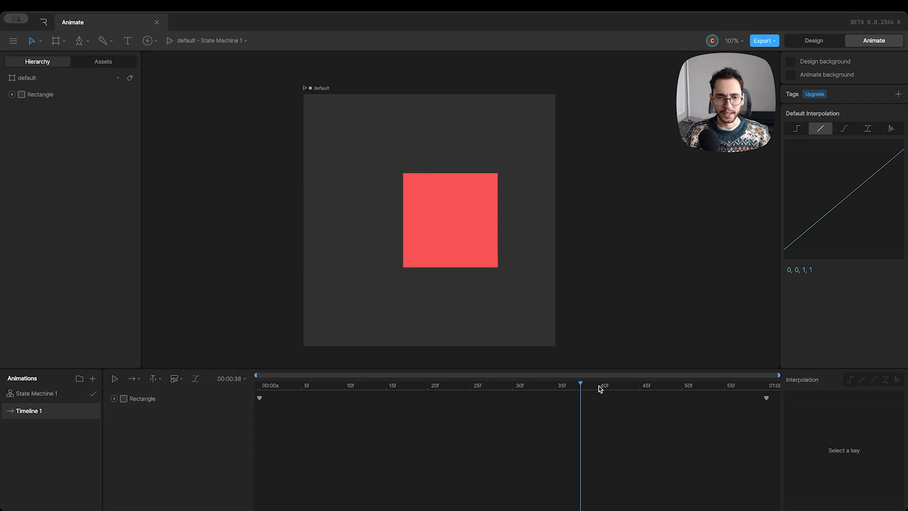
# - Scrub the playhead to frame 15, step it backward frame by frame to frame 6, and step it forward to frame 17
pyautogui.moveTo(599, 388); pyautogui.dragTo(387, 395)
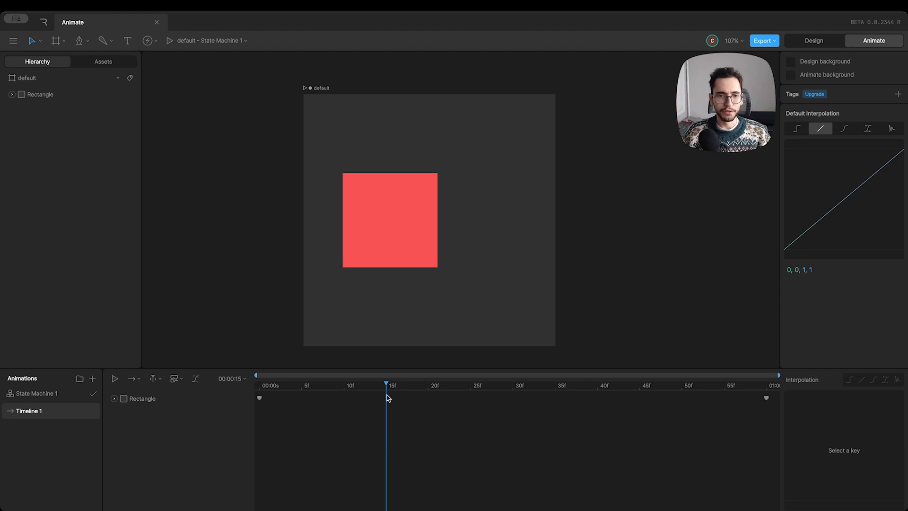
pyautogui.press('Left')
pyautogui.press('Left')
pyautogui.press('Left')
pyautogui.press('Left')
pyautogui.press('Left')
pyautogui.press('Left')
pyautogui.press('Left')
pyautogui.press('Left')
pyautogui.press('Left')
pyautogui.press('Left')
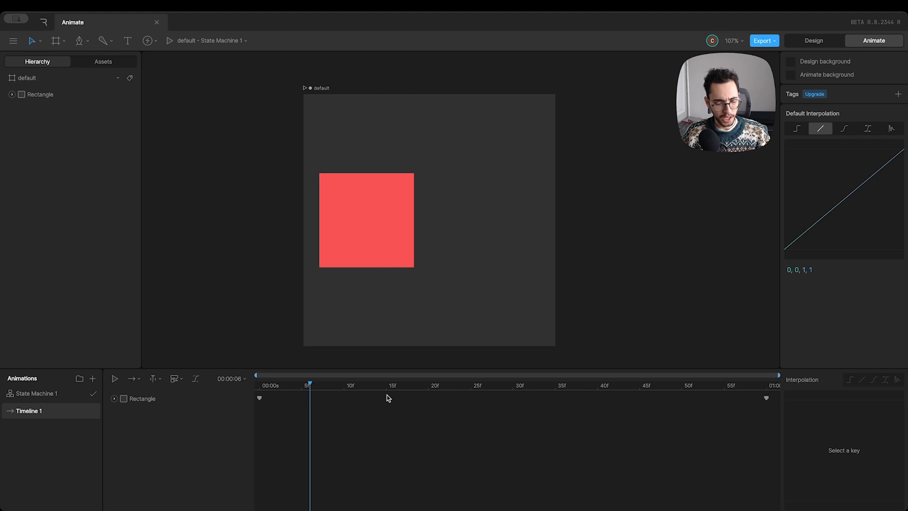
pyautogui.press('Right')
pyautogui.press('Right')
pyautogui.press('Right')
pyautogui.press('Right')
pyautogui.press('Right')
pyautogui.press('Right')
pyautogui.press('Right')
pyautogui.press('Right')
pyautogui.press('Right')
pyautogui.press('Right')
pyautogui.press('Right')
pyautogui.press('Right')
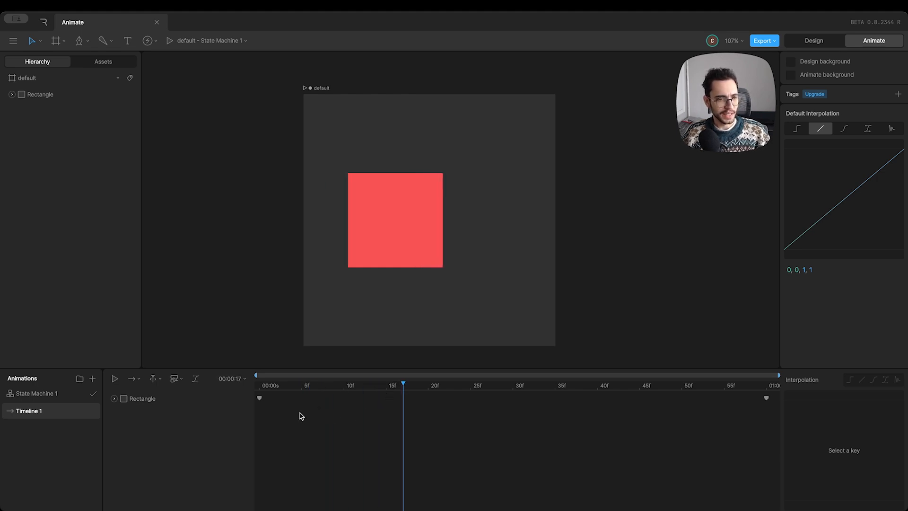
# - Examine the playhead movement commands for stepping by 1 or 10 frames and jumping to start or end, and play the animation
pyautogui.click(158, 381)
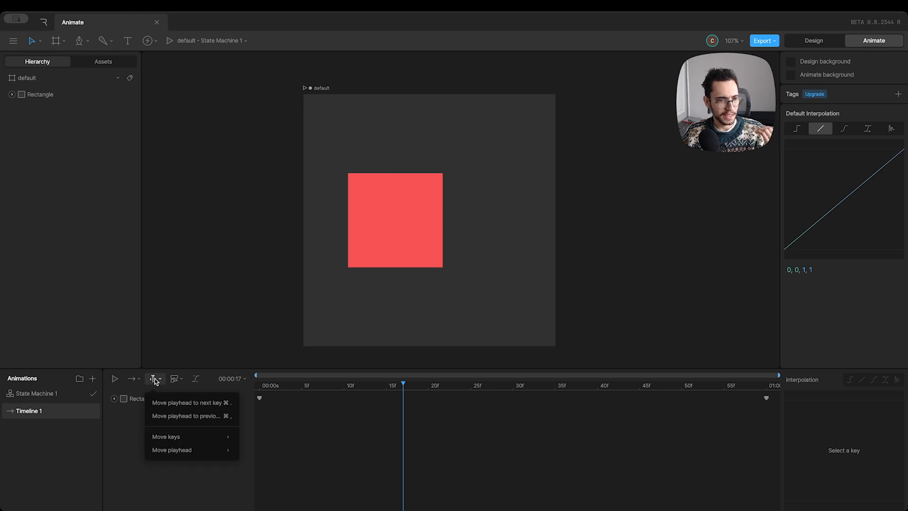
pyautogui.moveTo(170, 450)
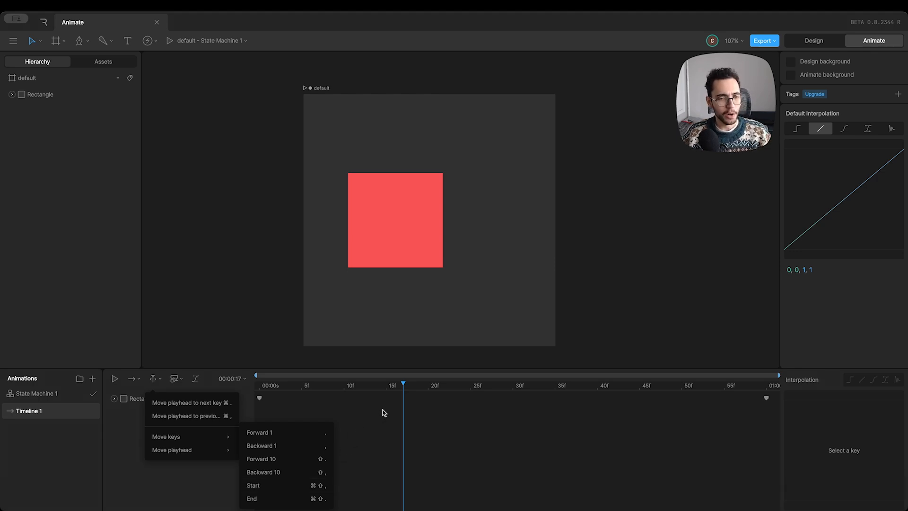
pyautogui.click(412, 387)
pyautogui.press('space')
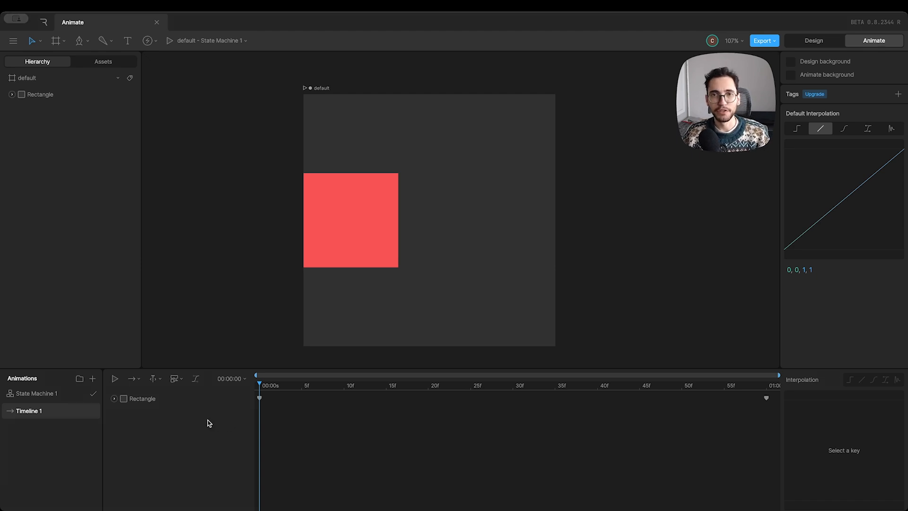
# - Set Timeline 1's playback mode to One Shot and play the animation from frame 0
pyautogui.click(139, 381)
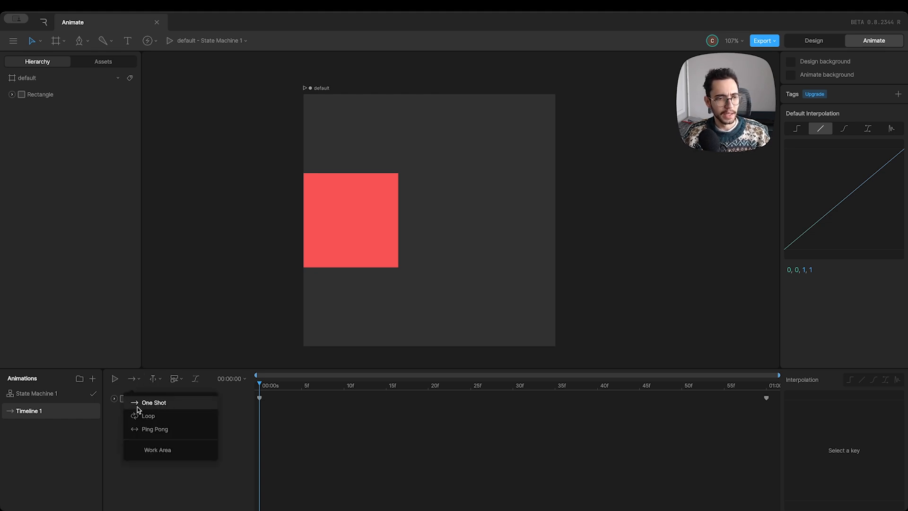
pyautogui.click(173, 404)
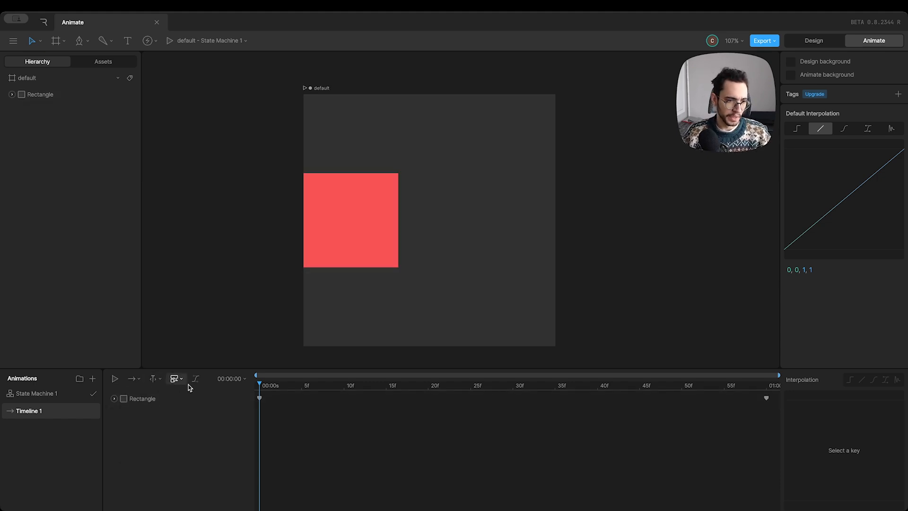
pyautogui.press('space')
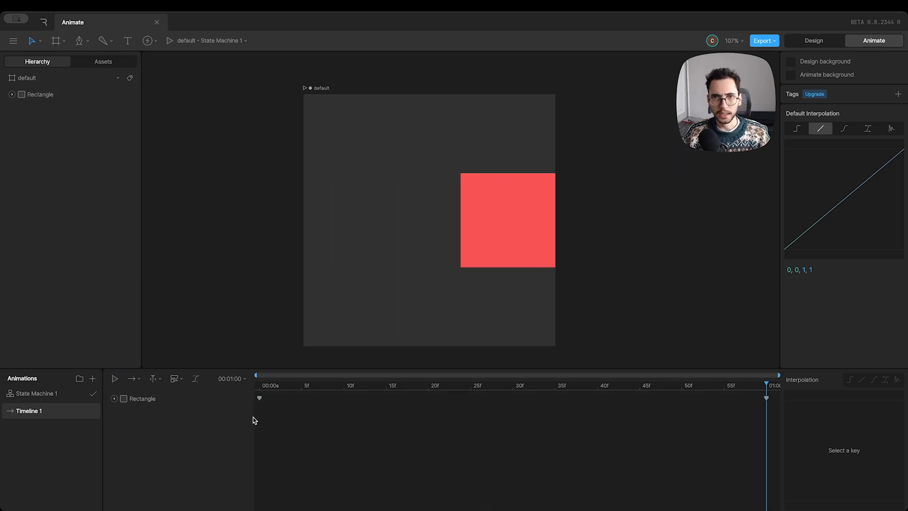
# - Rewind the playhead to frame 0, set Timeline 1's playback mode to Loop, and play the animation
pyautogui.moveTo(269, 386); pyautogui.dragTo(256, 386)
pyautogui.click(138, 380)
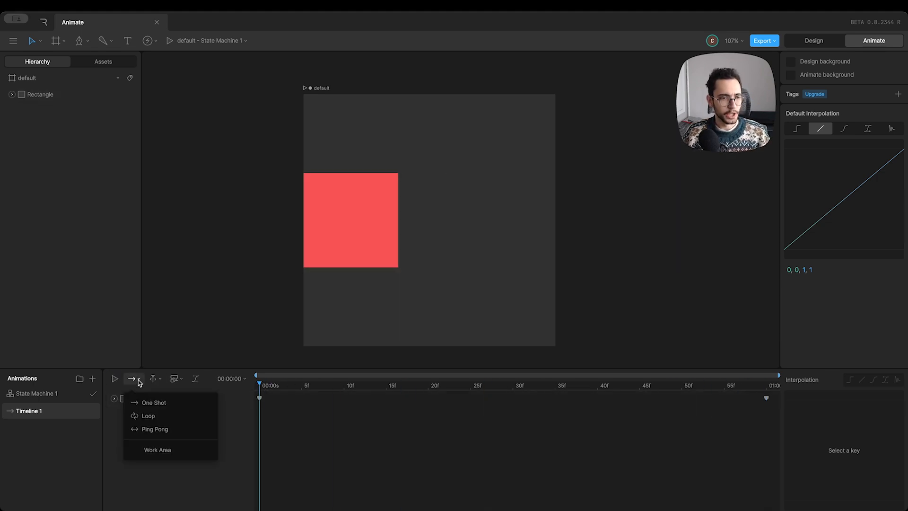
pyautogui.click(157, 418)
pyautogui.press('space')
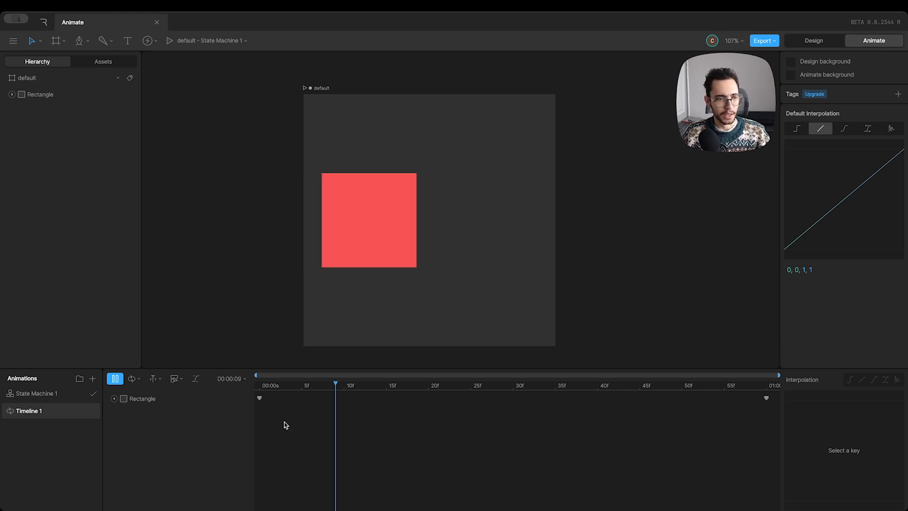
# - Rewind to frame 0, set Timeline 1's playback mode to Ping Pong, and play the animation
pyautogui.click(132, 379)
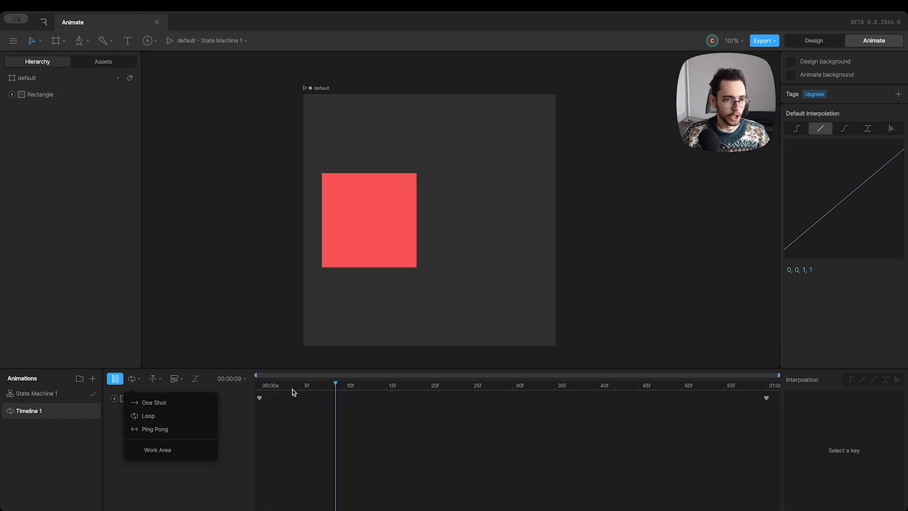
pyautogui.moveTo(292, 387); pyautogui.dragTo(256, 386)
pyautogui.click(138, 379)
pyautogui.click(145, 428)
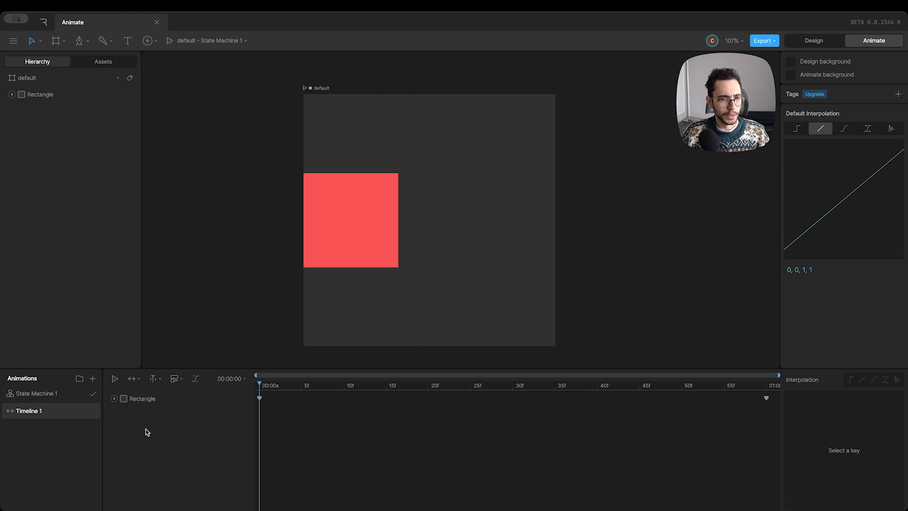
pyautogui.press('space')
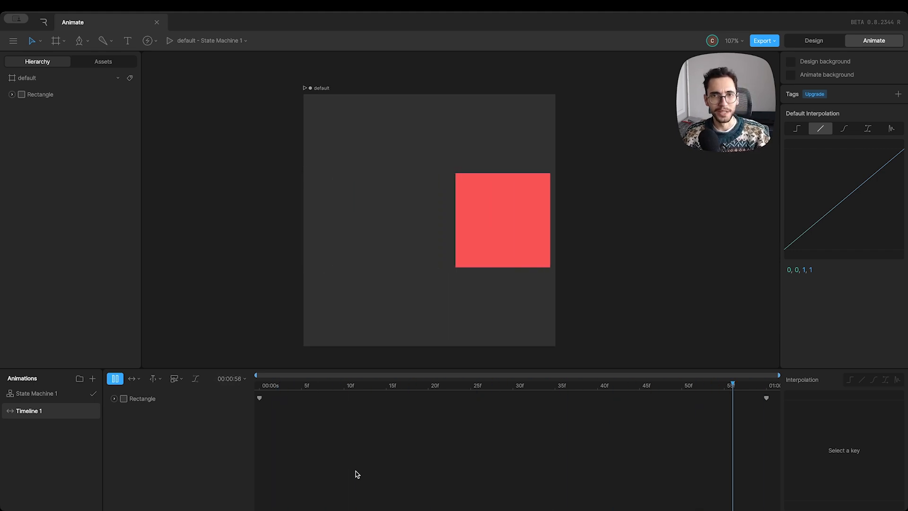
# - Stop the playback and review Timeline 1's playback mode options
pyautogui.press('space')
pyautogui.click(135, 378)
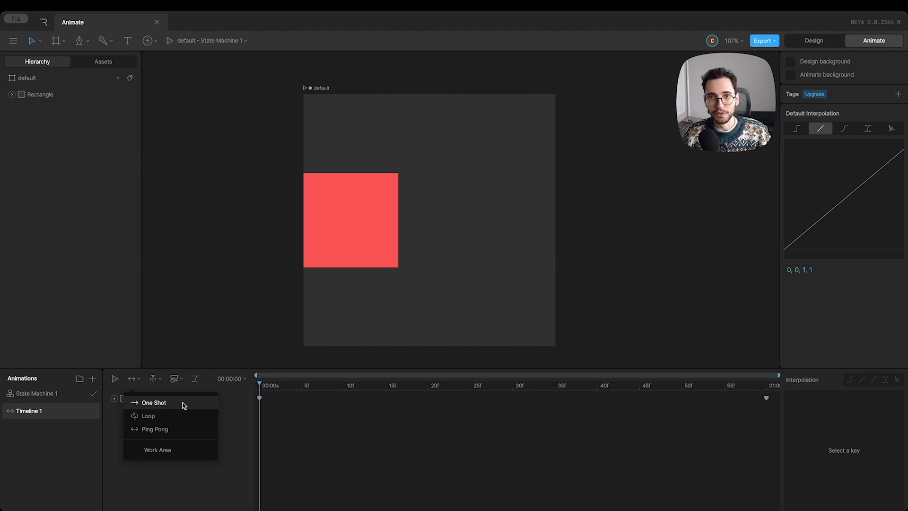
pyautogui.click(182, 402)
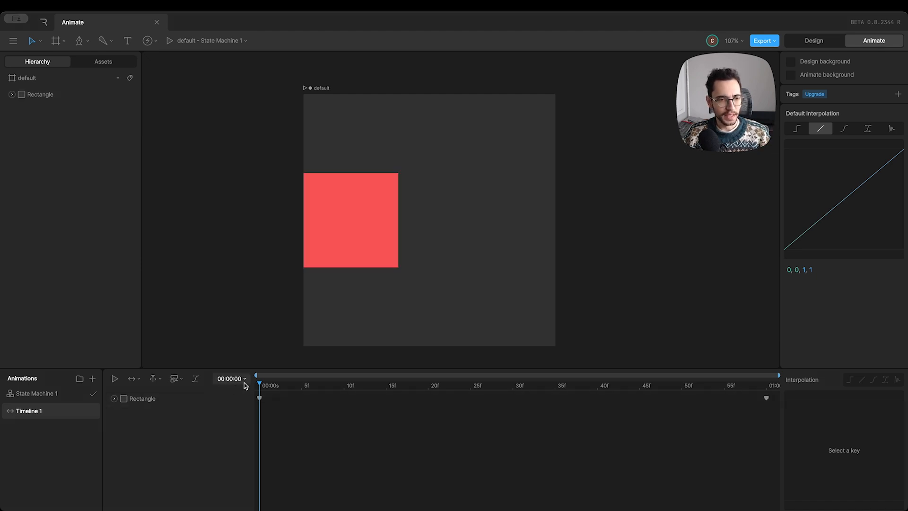
# - Scrub the playhead to frame 20, check the current time in the timing settings, and scrub on to frame 43
pyautogui.moveTo(331, 385); pyautogui.dragTo(427, 398)
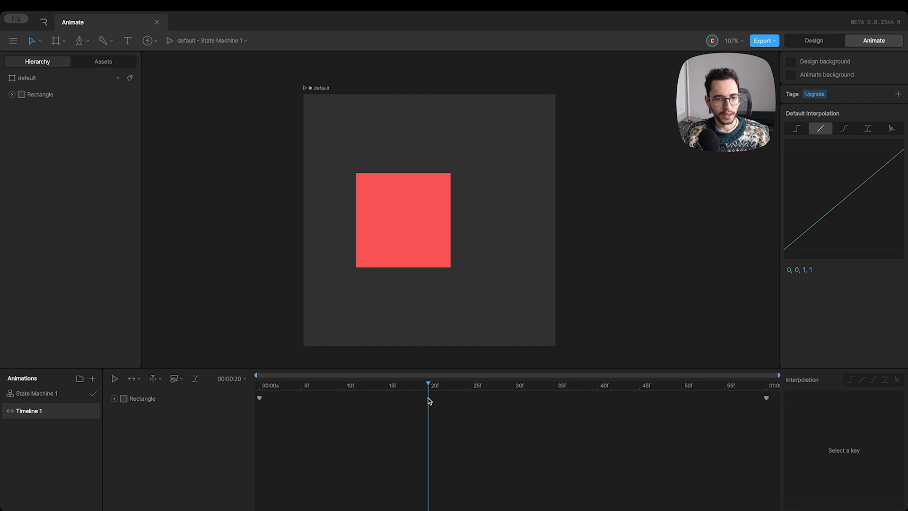
pyautogui.click(240, 380)
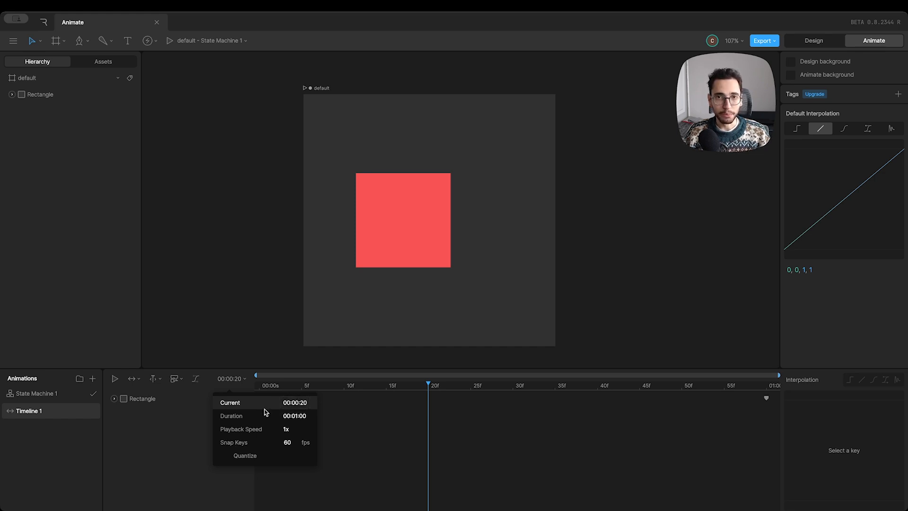
pyautogui.moveTo(435, 392); pyautogui.dragTo(622, 392)
# - Set Timeline 1's duration to 3 seconds (00:03:00)
pyautogui.click(230, 380)
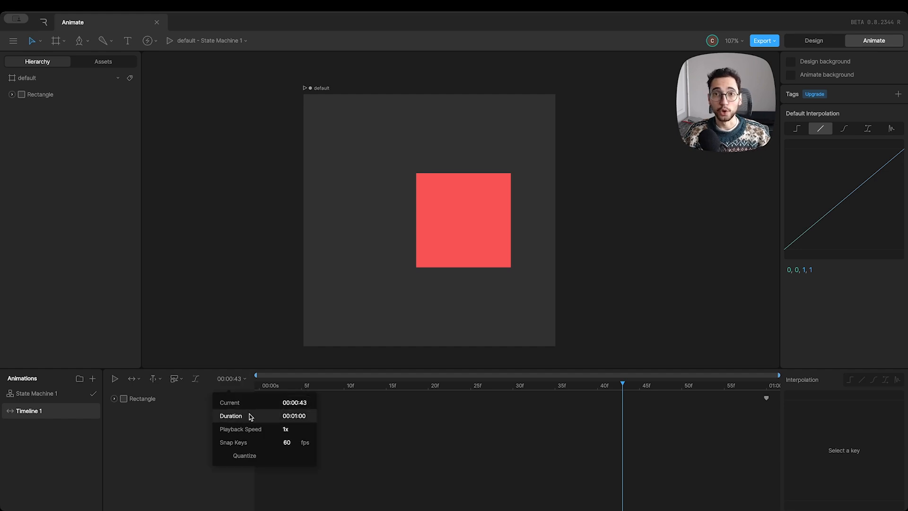
pyautogui.click(293, 415)
pyautogui.click(294, 416)
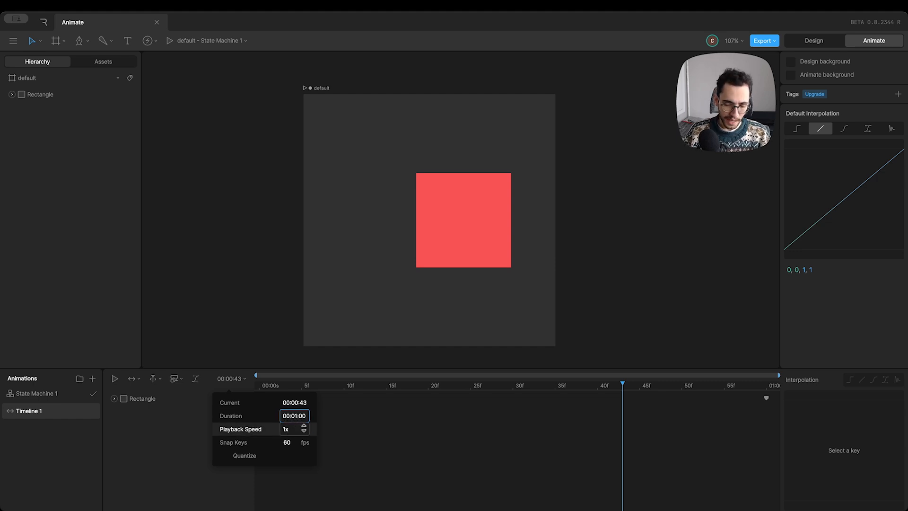
pyautogui.press('BackSpace')
pyautogui.write('3')
pyautogui.press('Return')
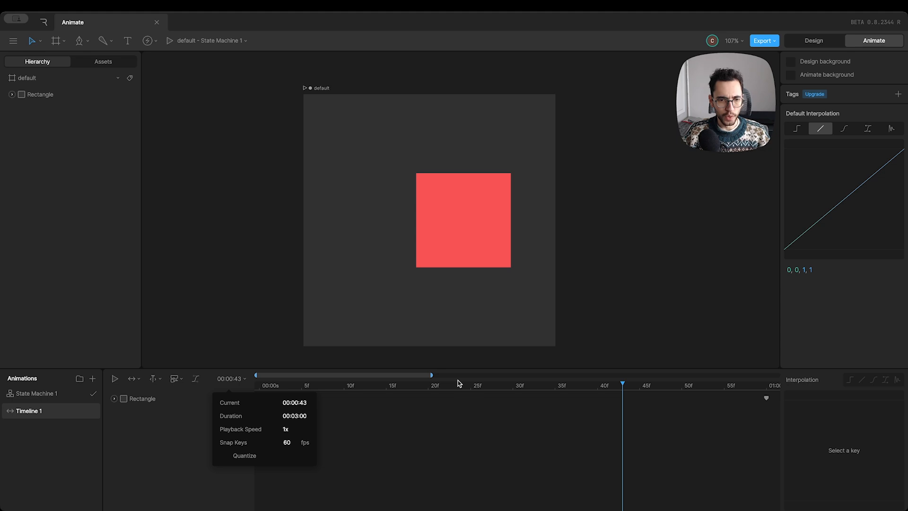
pyautogui.click(453, 409)
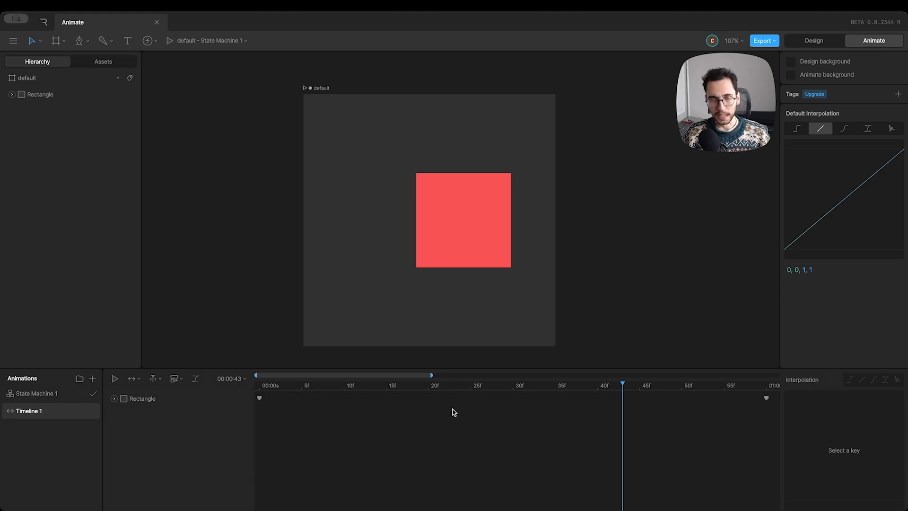
# - Scrub the playhead from 1 second back to frame 0, and resize and shift the timeline's visible time range
pyautogui.moveTo(767, 386); pyautogui.dragTo(260, 396)
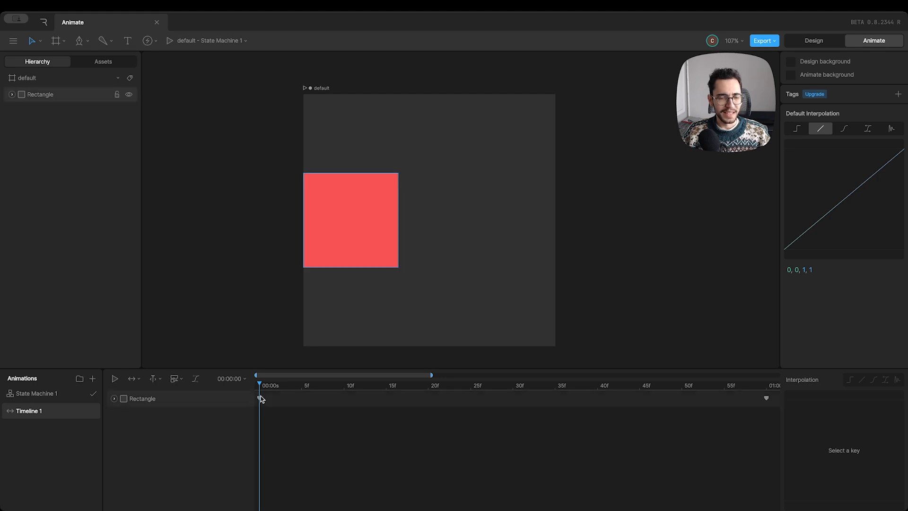
pyautogui.moveTo(433, 373); pyautogui.dragTo(325, 378)
pyautogui.moveTo(393, 374); pyautogui.dragTo(527, 376)
pyautogui.scroll(-2, 450, 421)
pyautogui.scroll(3, 444, 427)
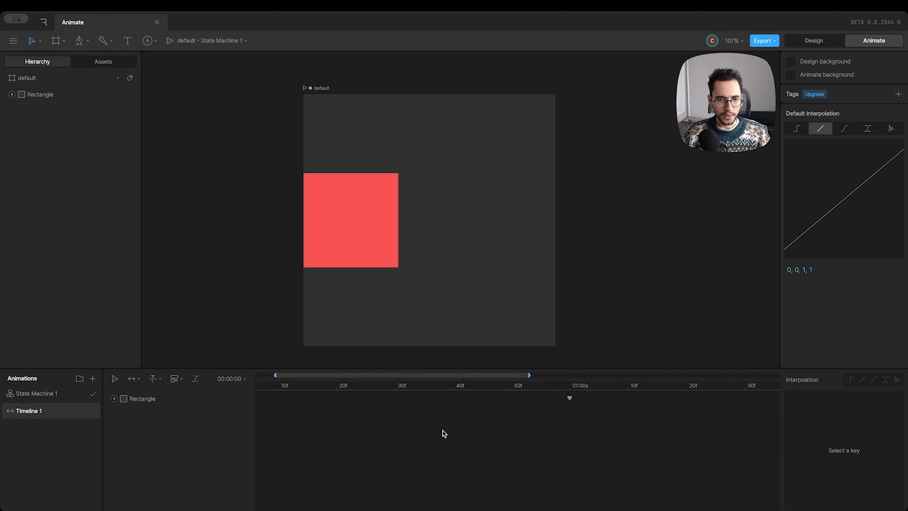
# - Zoom the timeline out to the full 3 seconds and back in around the Rectangle's second keyframe
pyautogui.scroll(-5, 443, 430)
pyautogui.scroll(-3, 426, 433)
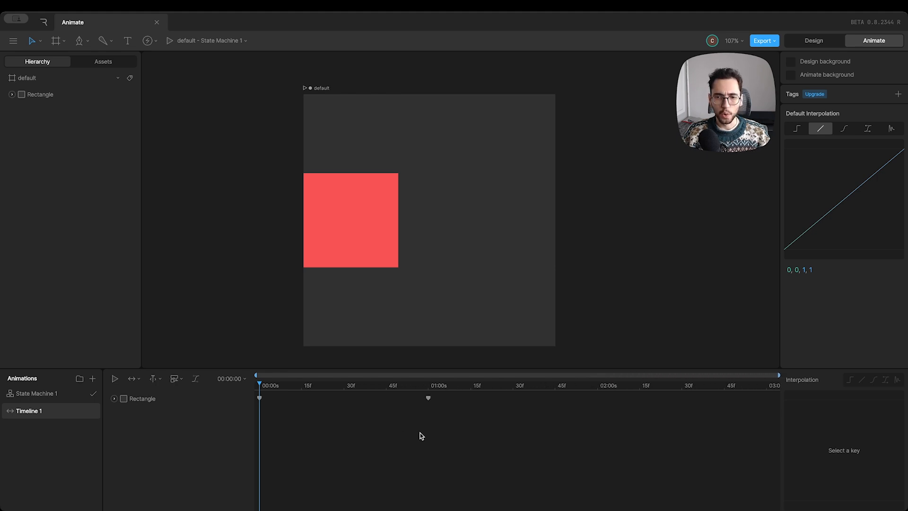
pyautogui.scroll(2, 435, 429)
pyautogui.scroll(4, 462, 428)
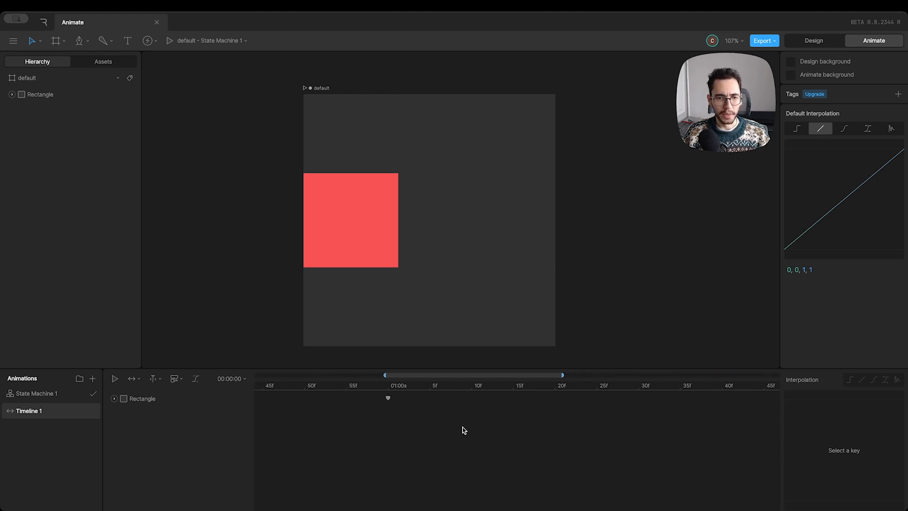
pyautogui.scroll(-2, 462, 428)
pyautogui.scroll(-2, 463, 427)
pyautogui.scroll(3, 462, 427)
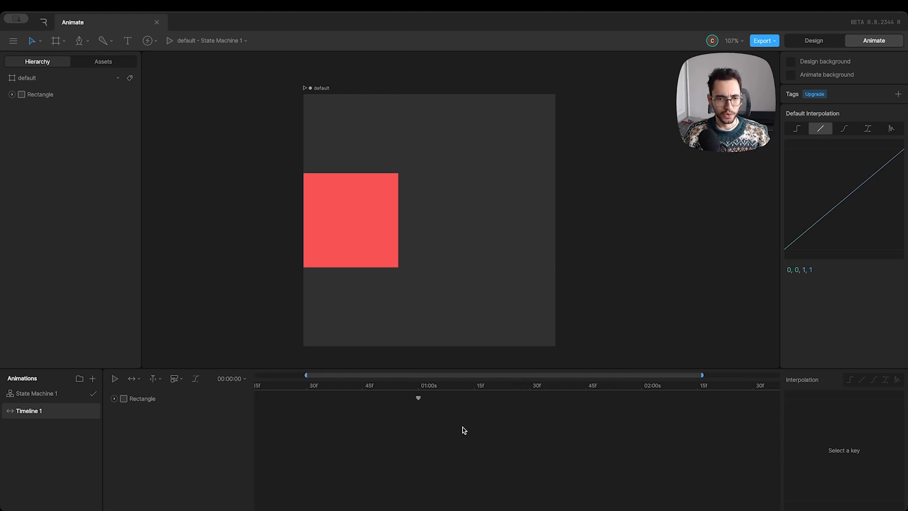
pyautogui.scroll(-2, 466, 422)
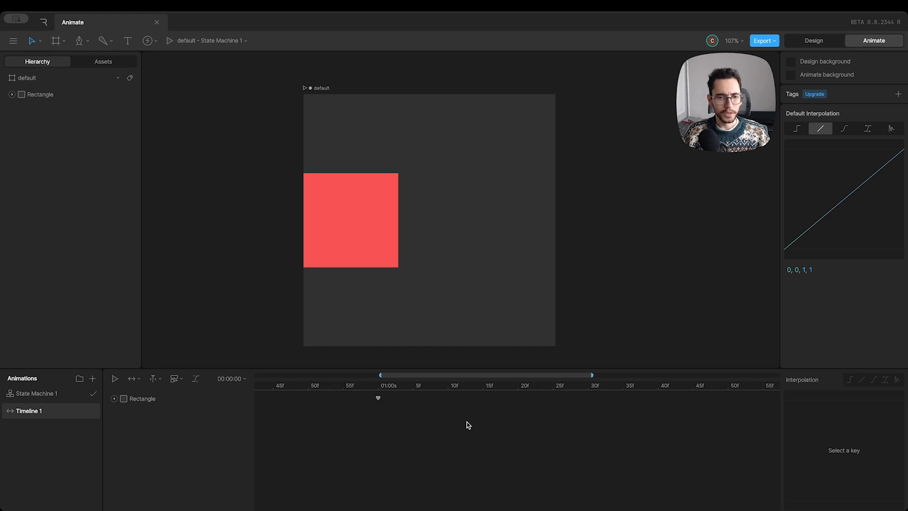
# - Pan along the zoomed timeline in both directions and return the view to frame 0
pyautogui.hscroll(-5, 402, 423)
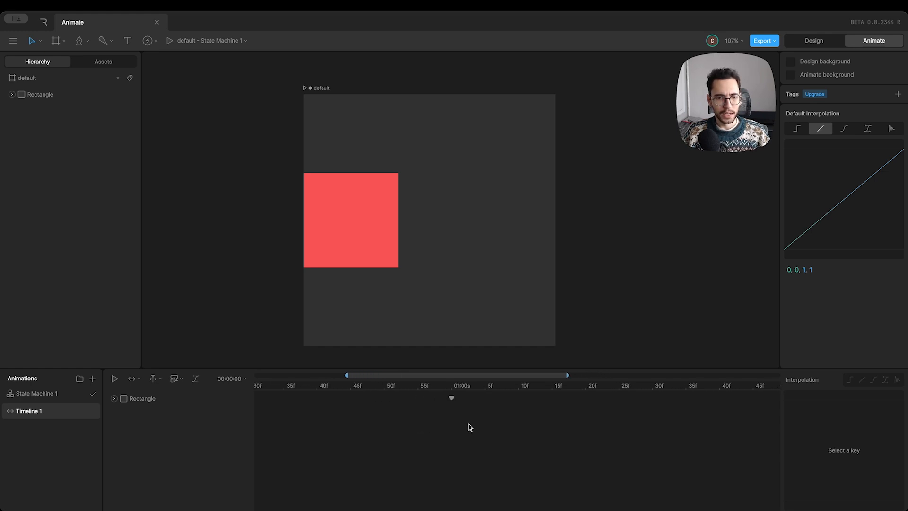
pyautogui.hscroll(10, 677, 426)
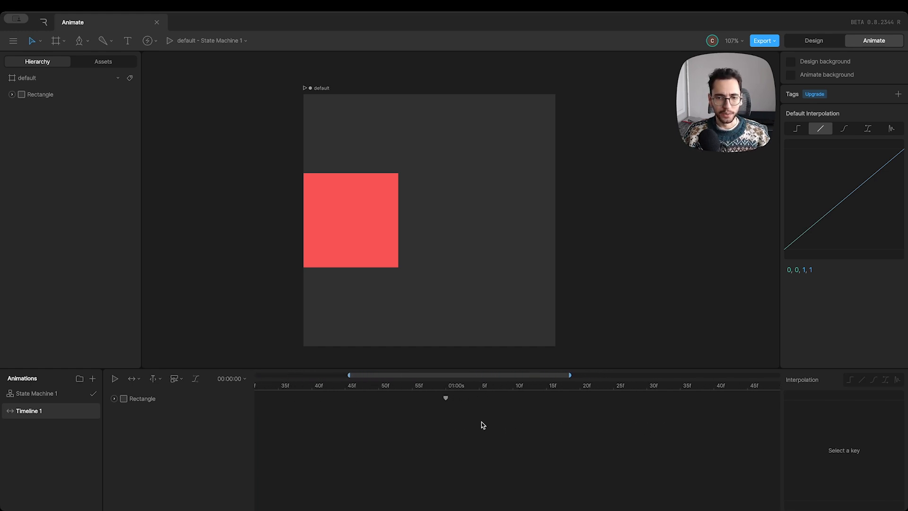
pyautogui.hscroll(-11, 405, 418)
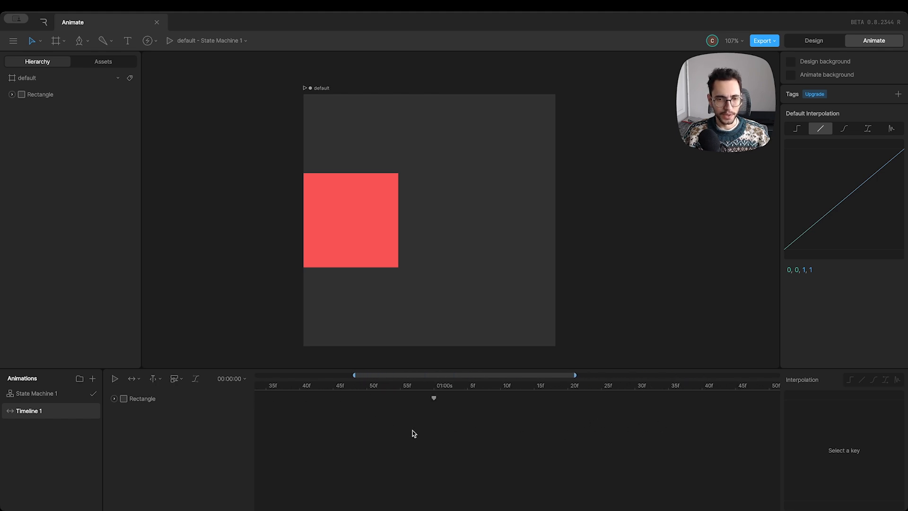
pyautogui.moveTo(645, 429); pyautogui.dragTo(619, 424)
pyautogui.hscroll(-10, 619, 423)
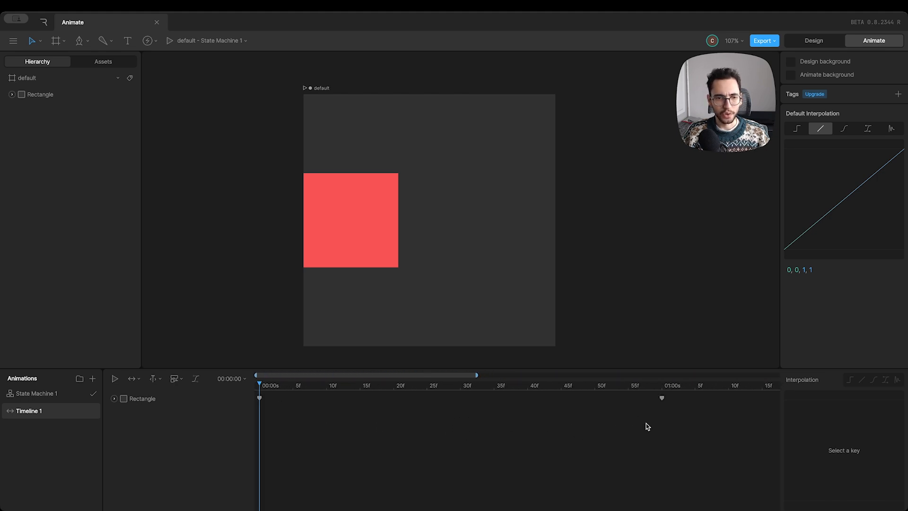
# - Set Timeline 1's duration to 1 second (00:01:00)
pyautogui.click(231, 379)
pyautogui.click(299, 416)
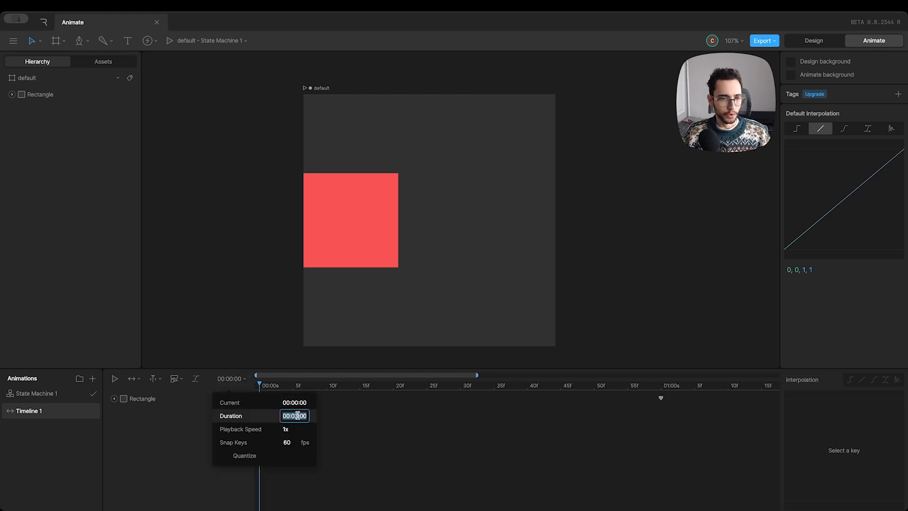
pyautogui.write('3')
pyautogui.press('BackSpace')
pyautogui.write('1')
pyautogui.press('Return')
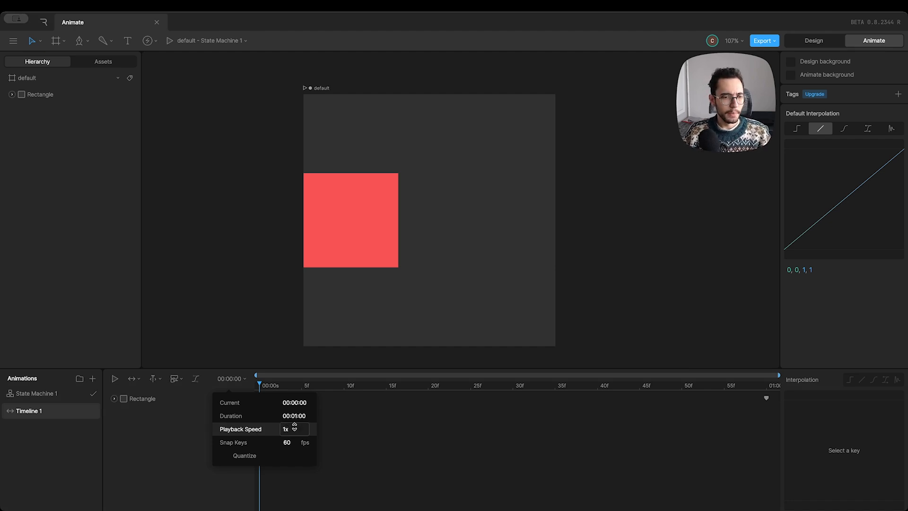
# - Set Timeline 1's playback speed to 2x and play the animation
pyautogui.click(295, 428)
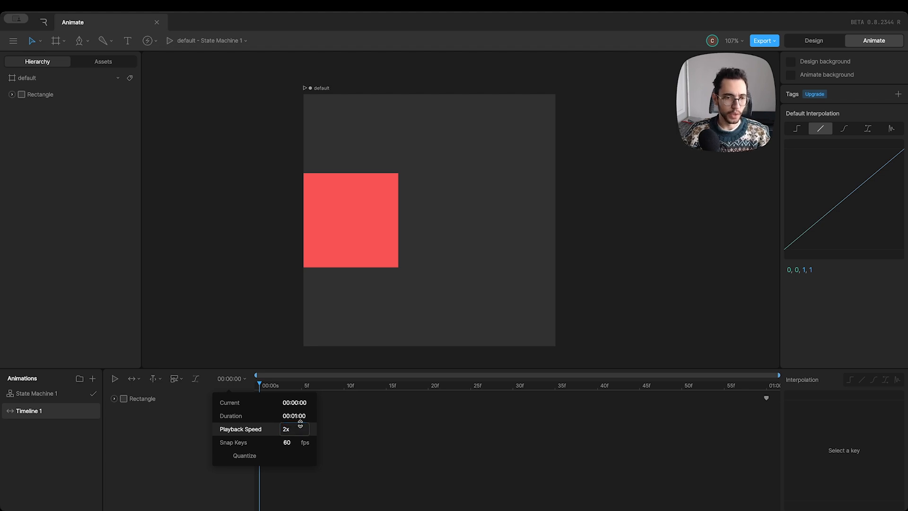
pyautogui.click(396, 435)
pyautogui.press('space')
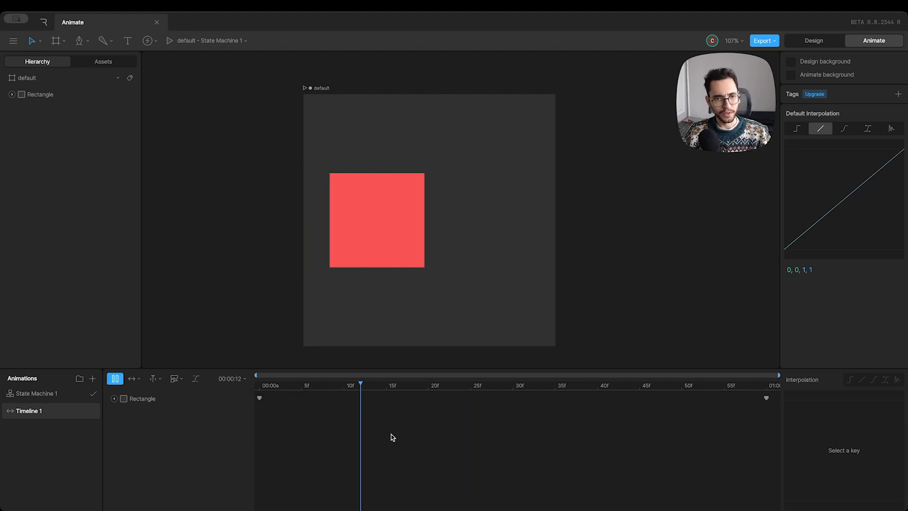
# - Raise Timeline 1's playback speed to 10x while the animation is playing
pyautogui.click(231, 378)
pyautogui.click(286, 429)
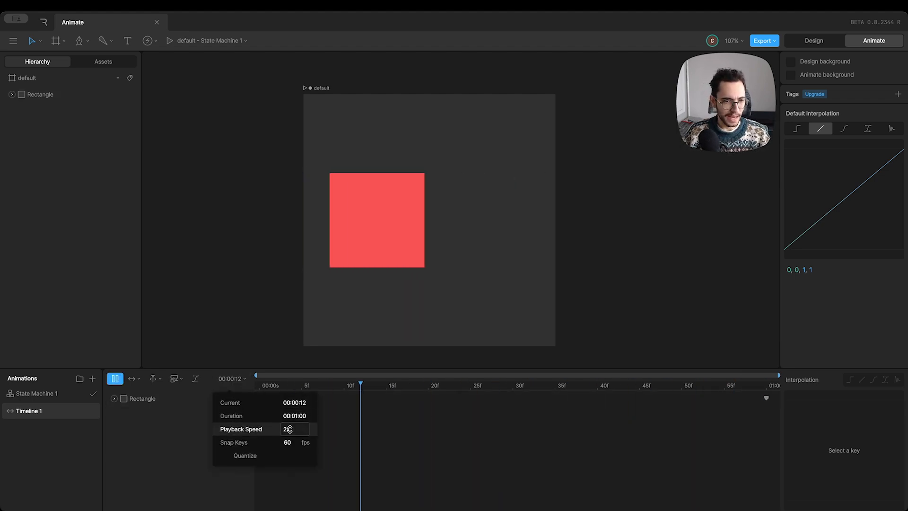
pyautogui.write('10')
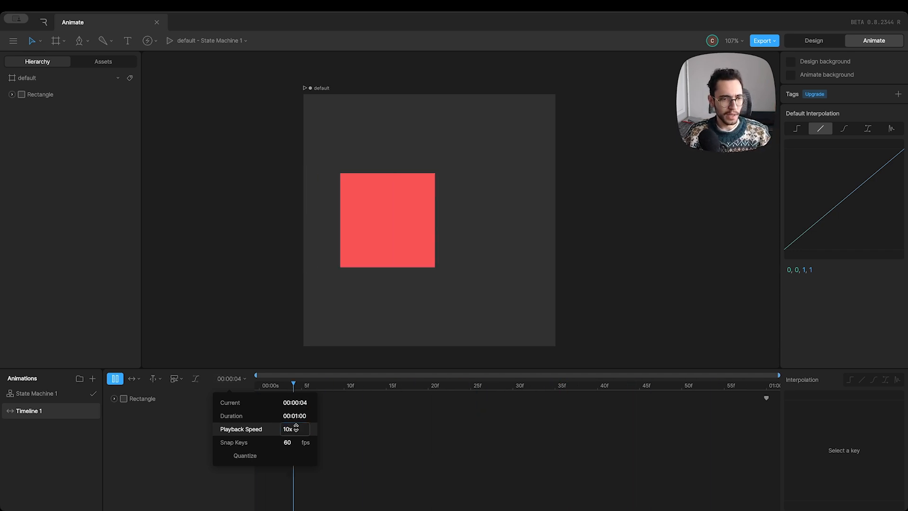
# - Check the playback mode options, and set Timeline 1's playback speed to 0x
pyautogui.click(127, 381)
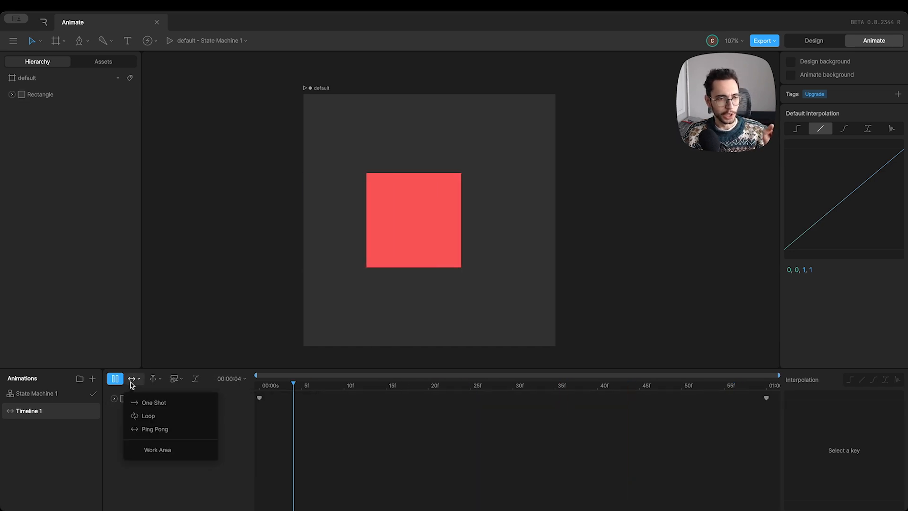
pyautogui.click(235, 381)
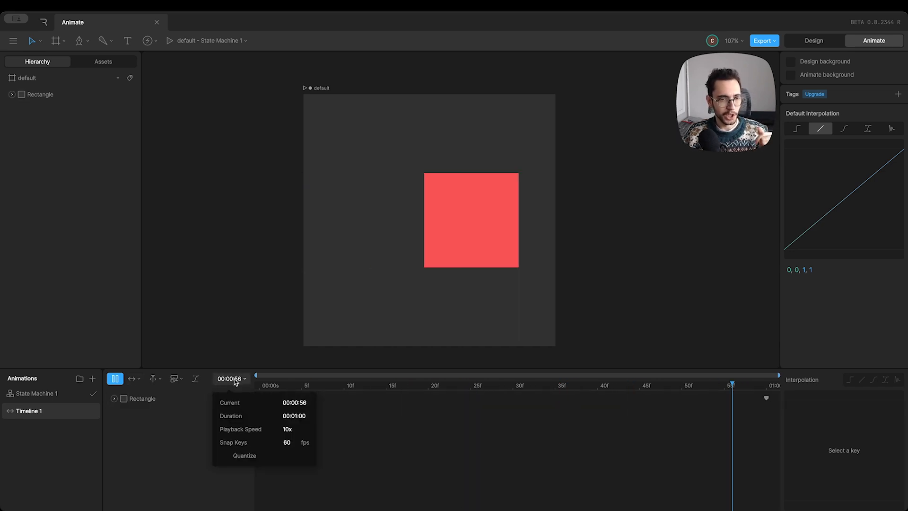
pyautogui.click(289, 429)
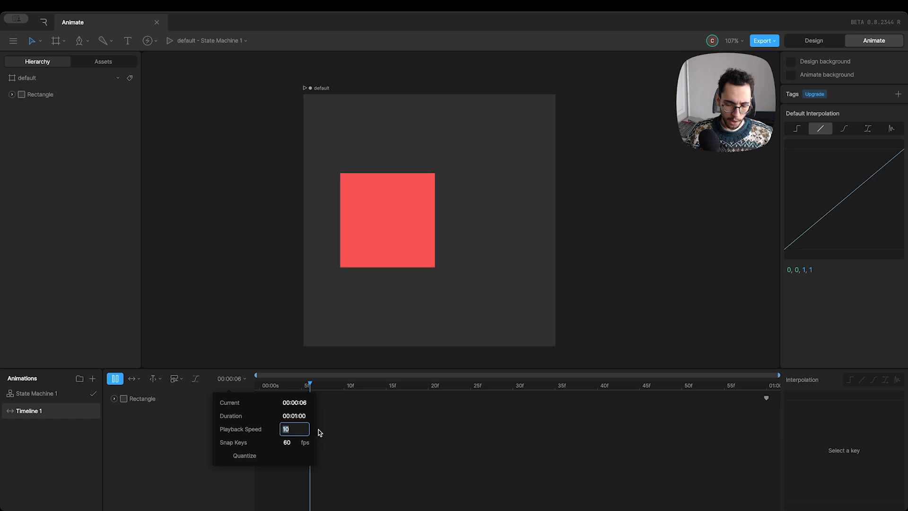
pyautogui.write('0')
pyautogui.press('Return')
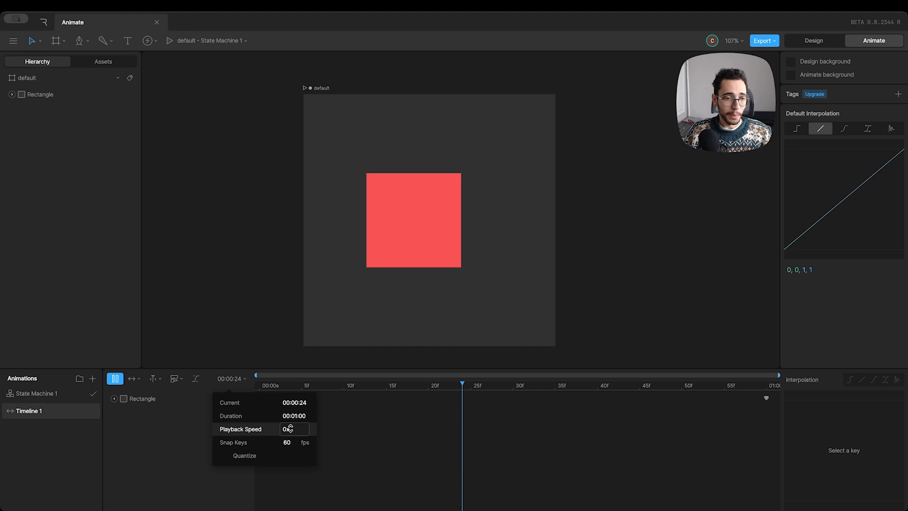
# - Set Timeline 1's playback speed to -1 for reverse playback
pyautogui.click(288, 428)
pyautogui.write('-1')
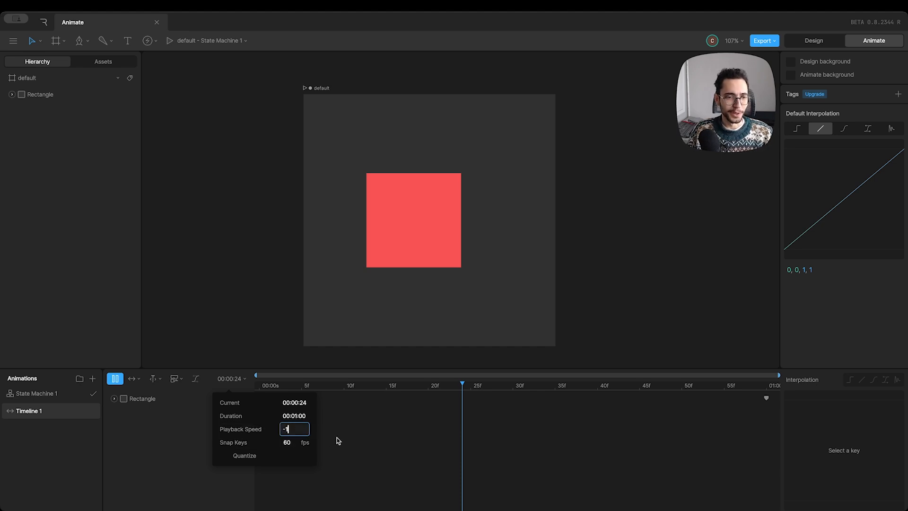
pyautogui.press('Return')
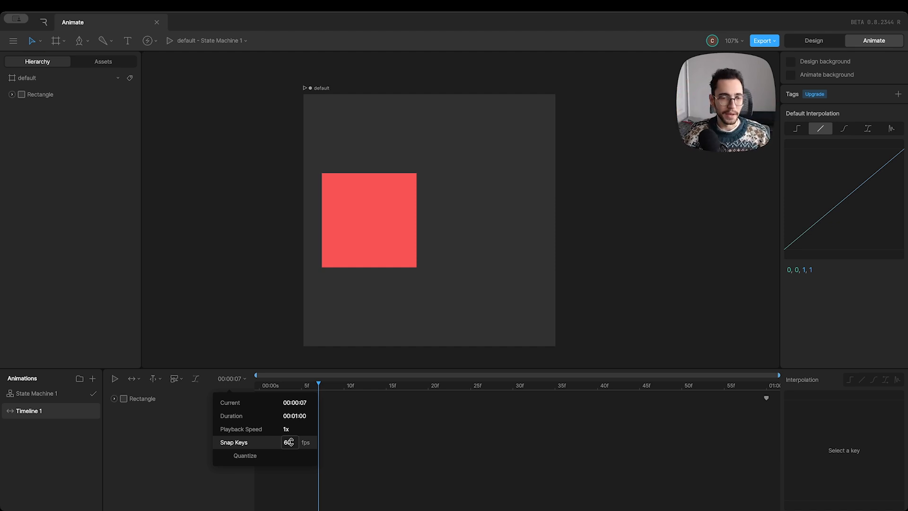
# - Close the time settings and move the playhead back to the start of Timeline 1
pyautogui.click(362, 433)
pyautogui.scroll(1, 345, 422)
pyautogui.scroll(-3, 341, 421)
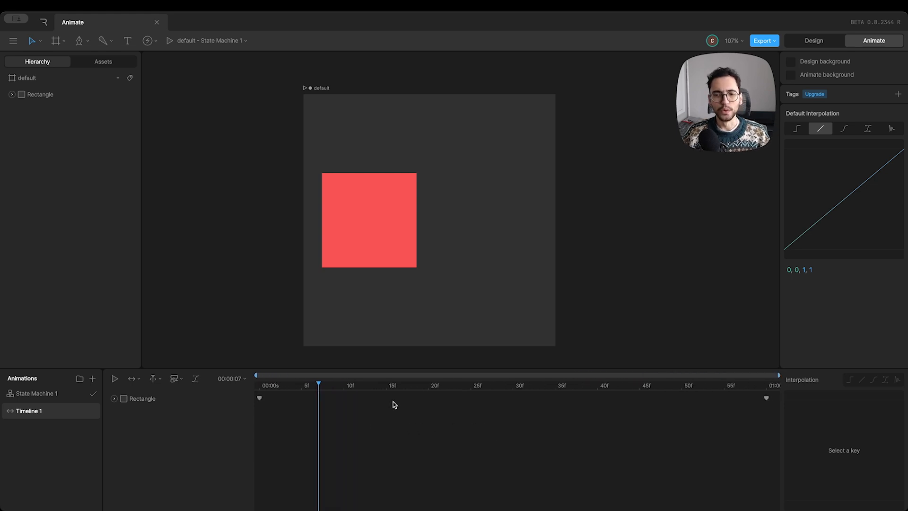
pyautogui.moveTo(326, 385); pyautogui.dragTo(252, 410)
# - Set Timeline 1's Snap Keys rate to 5 fps
pyautogui.click(230, 379)
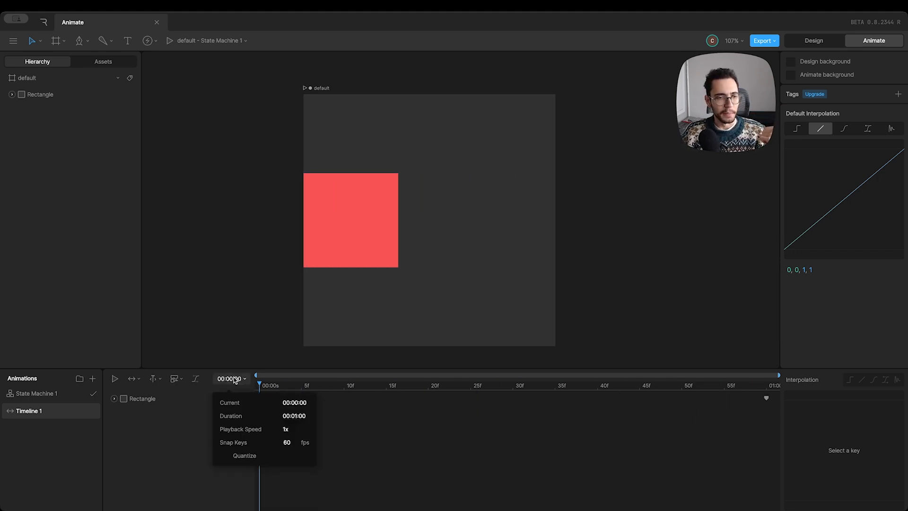
pyautogui.click(288, 442)
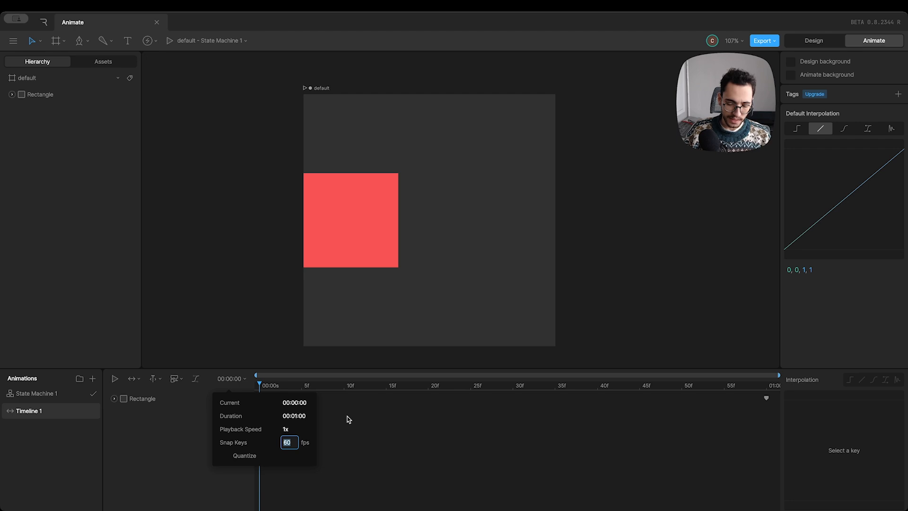
pyautogui.write('5')
pyautogui.press('Return')
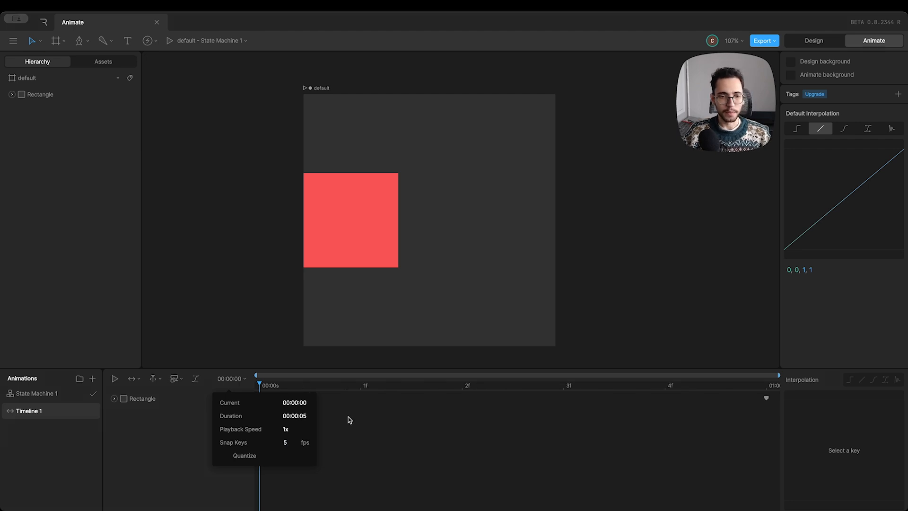
# - Scrub the playhead near the start of the timeline and recheck Timeline 1's Snap Keys setting
pyautogui.click(279, 411)
pyautogui.moveTo(263, 384); pyautogui.dragTo(293, 399)
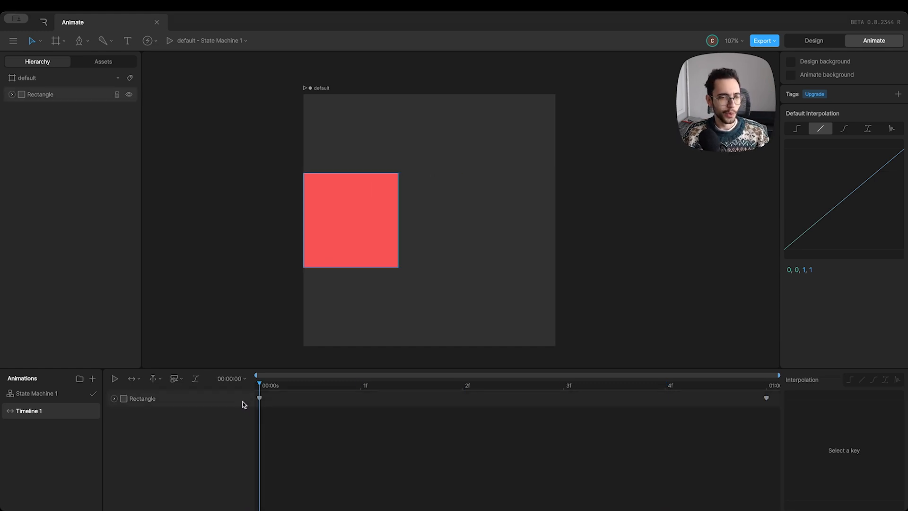
pyautogui.click(232, 380)
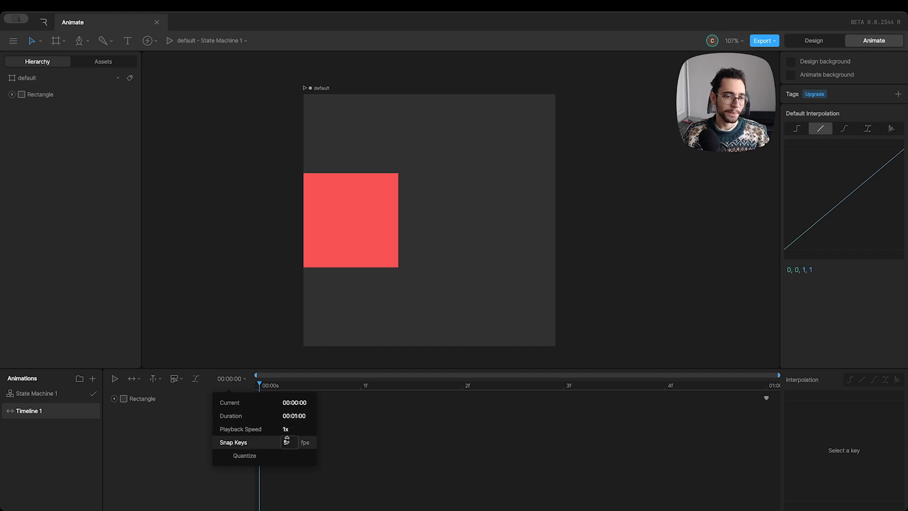
pyautogui.click(401, 447)
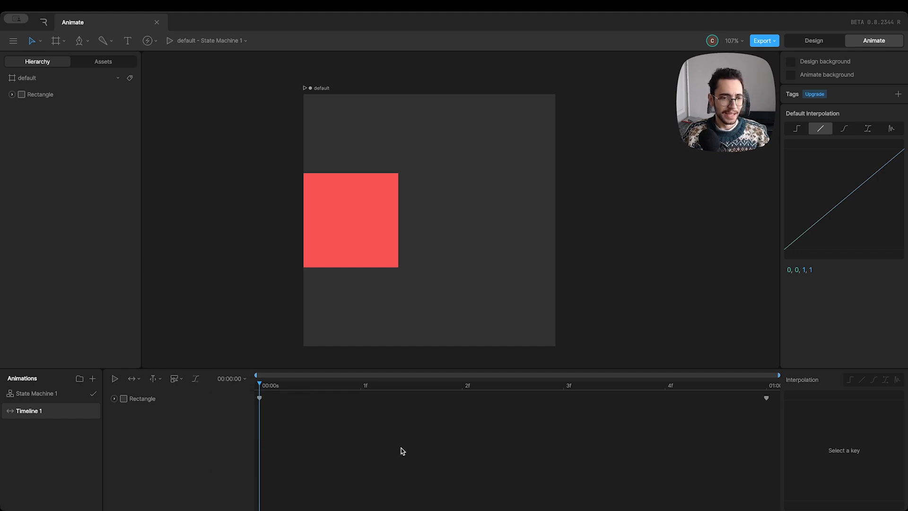
# - Play the rectangle animation, and return the playhead to frame 0
pyautogui.press('space')
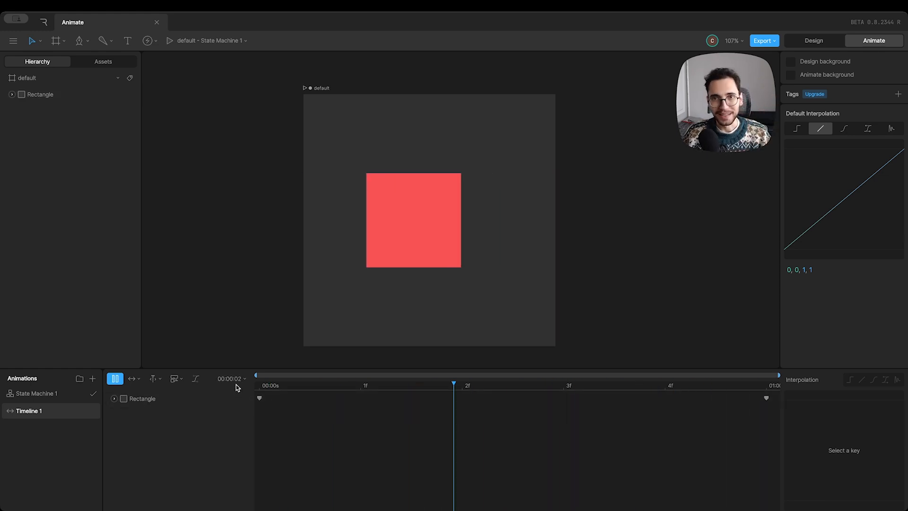
pyautogui.click(263, 387)
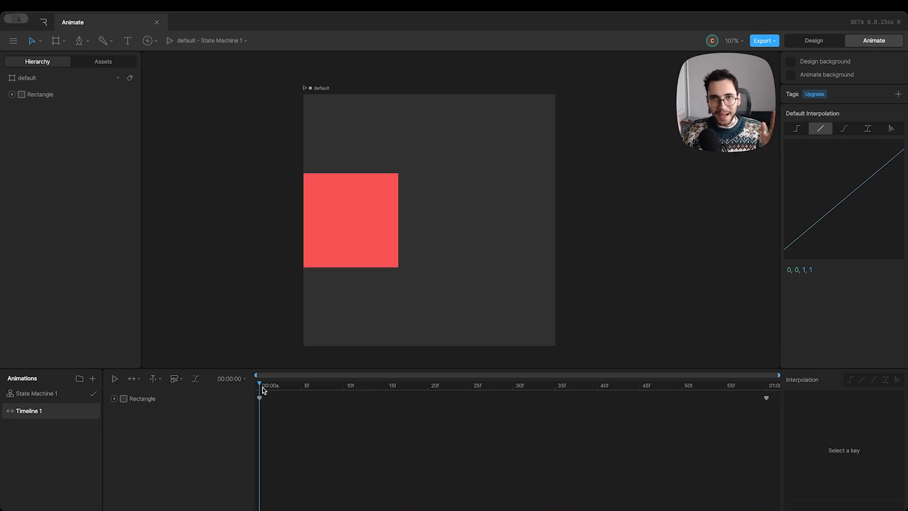